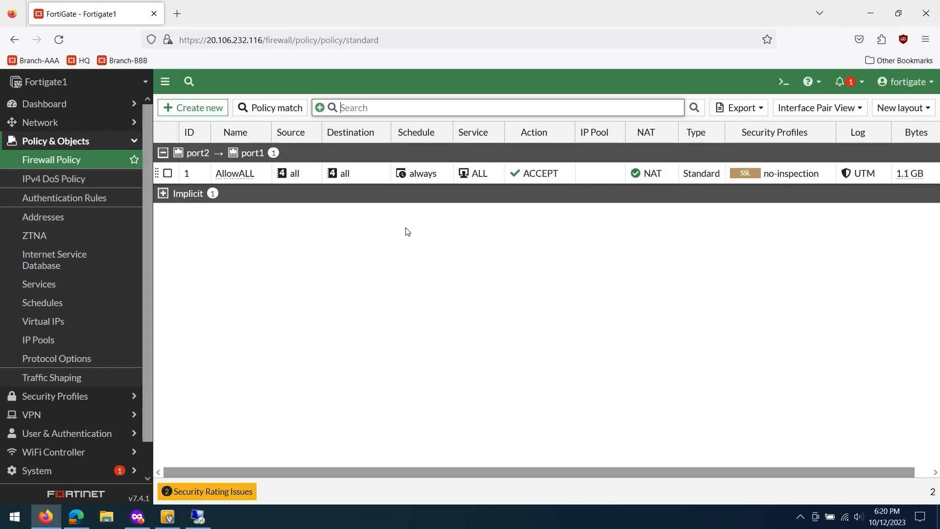
- Start a new firewall policy named DemoPolicy
{"action": "left_click", "coordinate": [204, 109]}
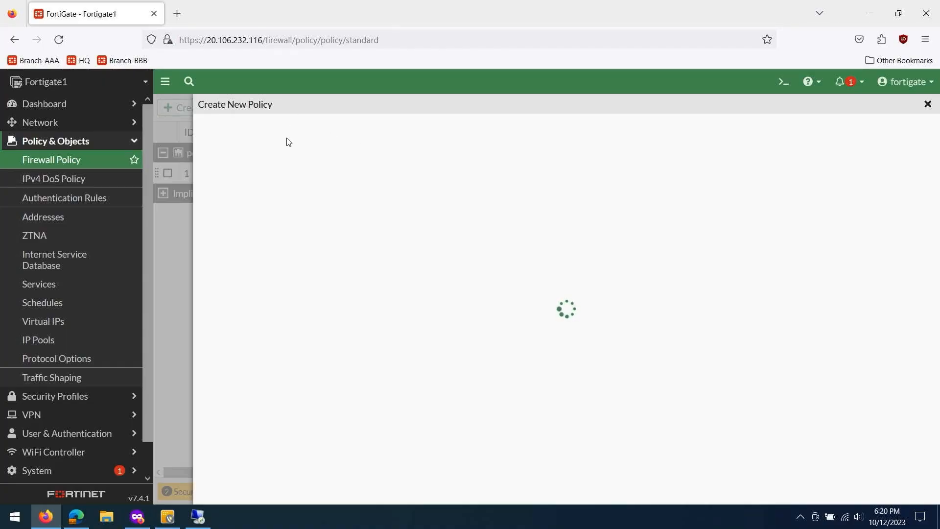
{"action": "left_click", "coordinate": [381, 155]}
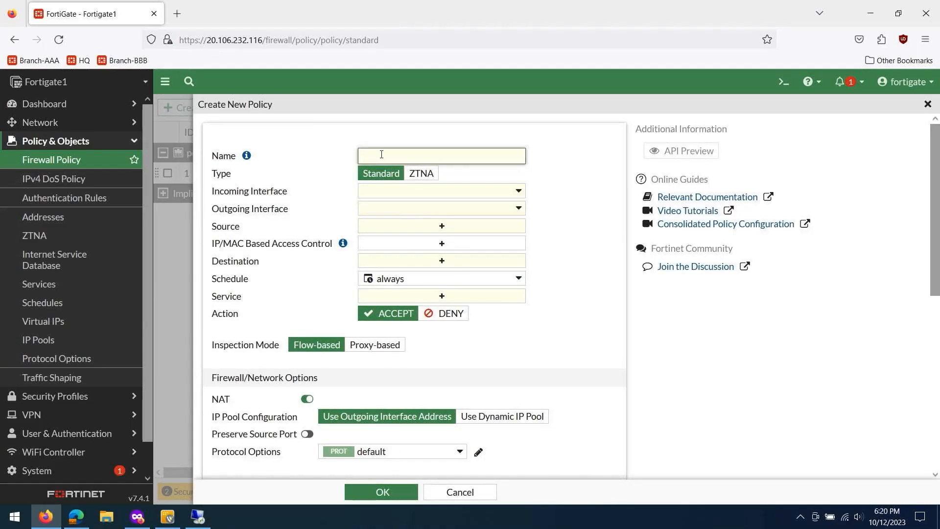
{"action": "type", "text": "DemoPolicy"}
- Set the new policy's incoming interface to port2 and its outgoing interface to port1
{"action": "left_click", "coordinate": [458, 194]}
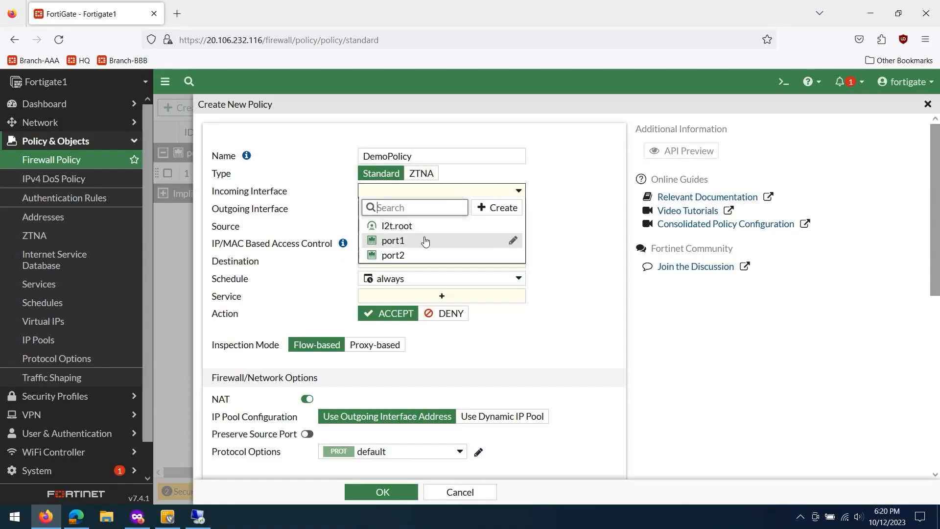
{"action": "mouse_move", "coordinate": [425, 241]}
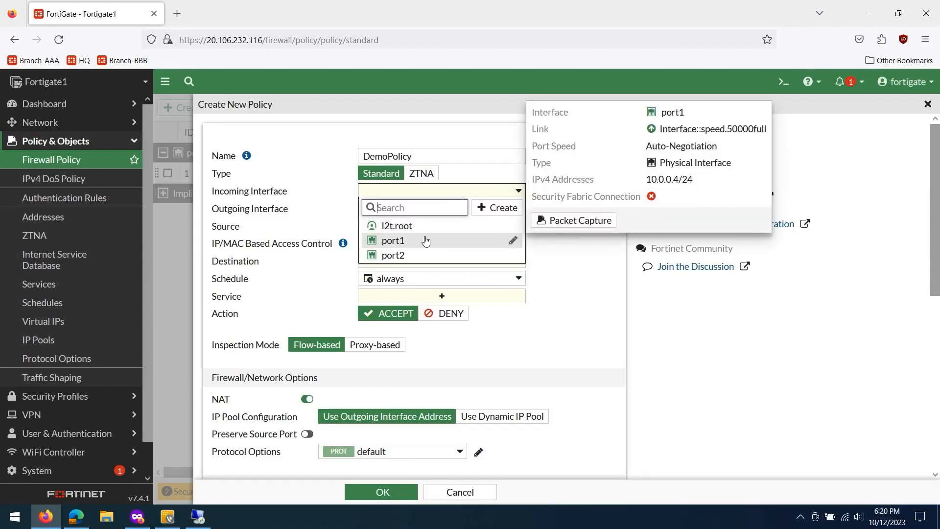
{"action": "left_click", "coordinate": [409, 256]}
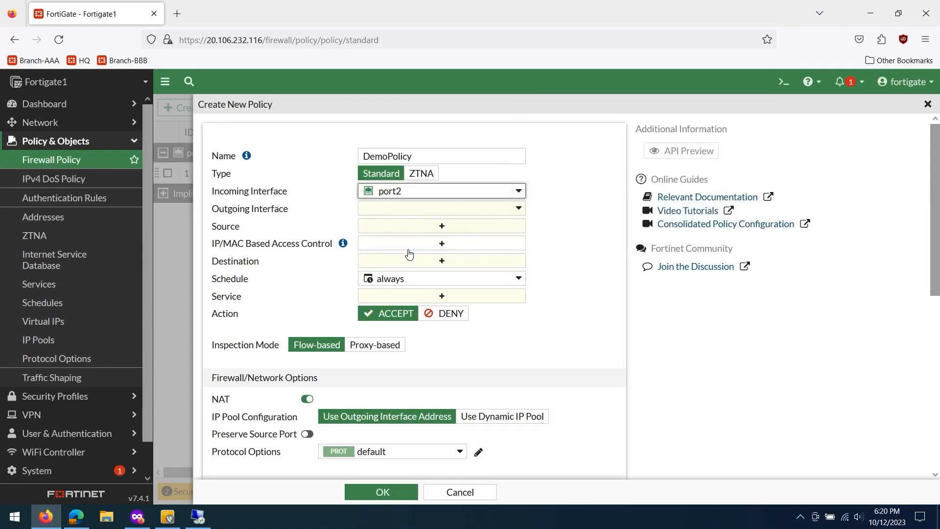
{"action": "left_click", "coordinate": [414, 210]}
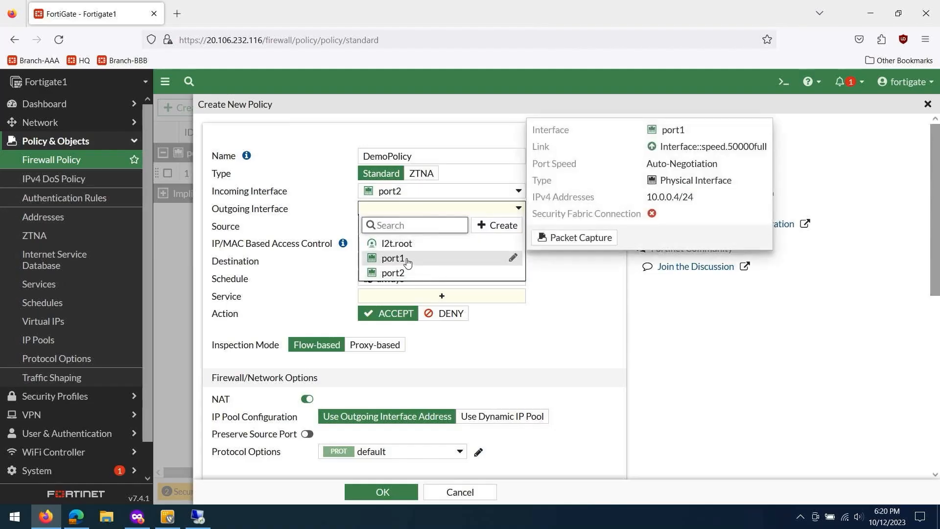
{"action": "left_click", "coordinate": [407, 258]}
- Try other incoming interfaces for the new policy and set it to port1
{"action": "left_click", "coordinate": [412, 191]}
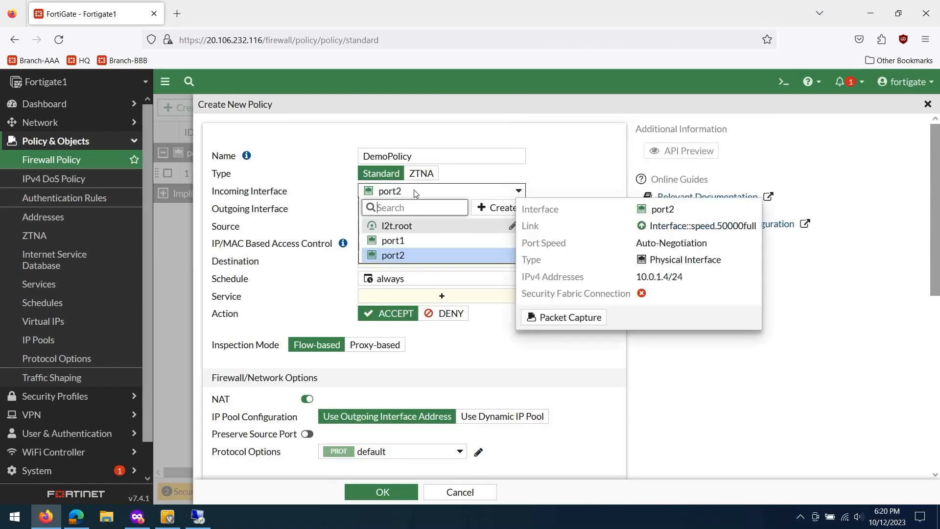
{"action": "left_click", "coordinate": [414, 229]}
{"action": "left_click", "coordinate": [416, 196]}
{"action": "left_click", "coordinate": [410, 242]}
{"action": "left_click", "coordinate": [412, 190]}
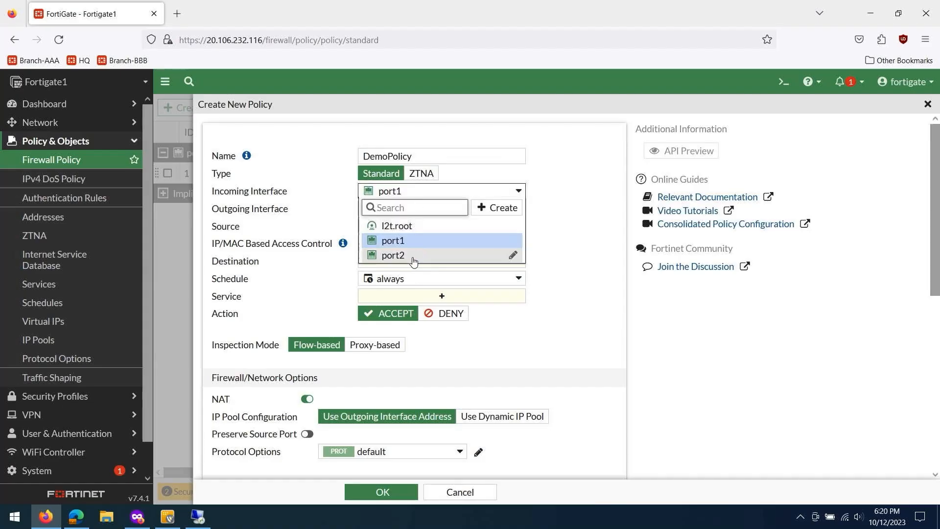
{"action": "left_click", "coordinate": [415, 258]}
{"action": "left_click", "coordinate": [435, 191]}
{"action": "left_click", "coordinate": [413, 241]}
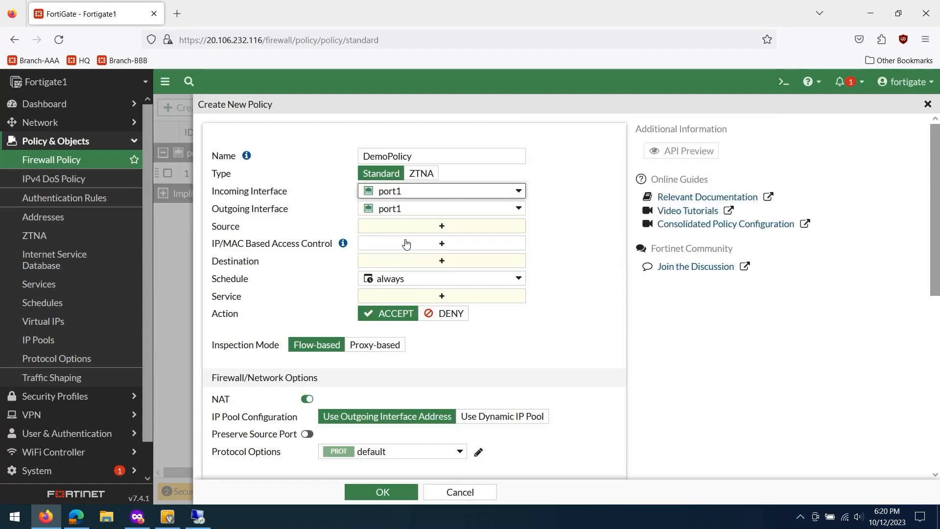
- Review the user and internet service options for the policy's source, and set the source to the address all
{"action": "left_click", "coordinate": [393, 227]}
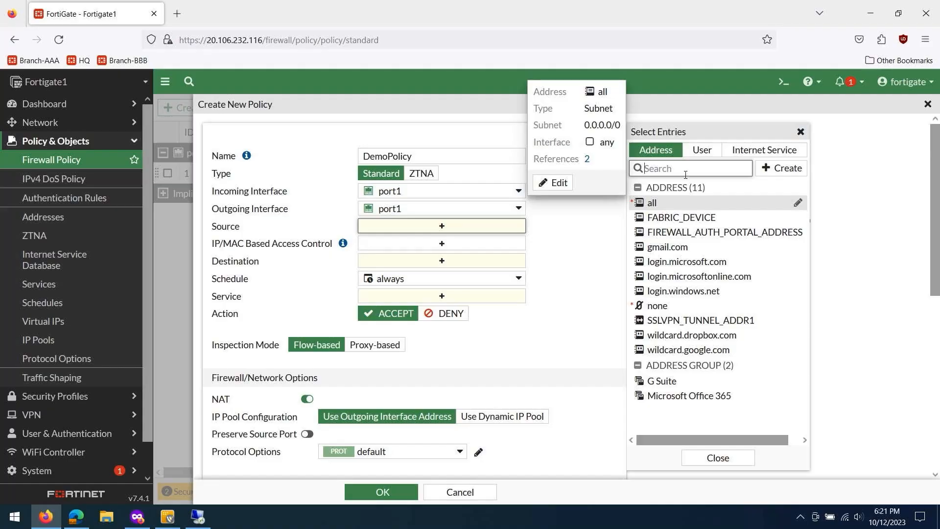
{"action": "left_click", "coordinate": [701, 152]}
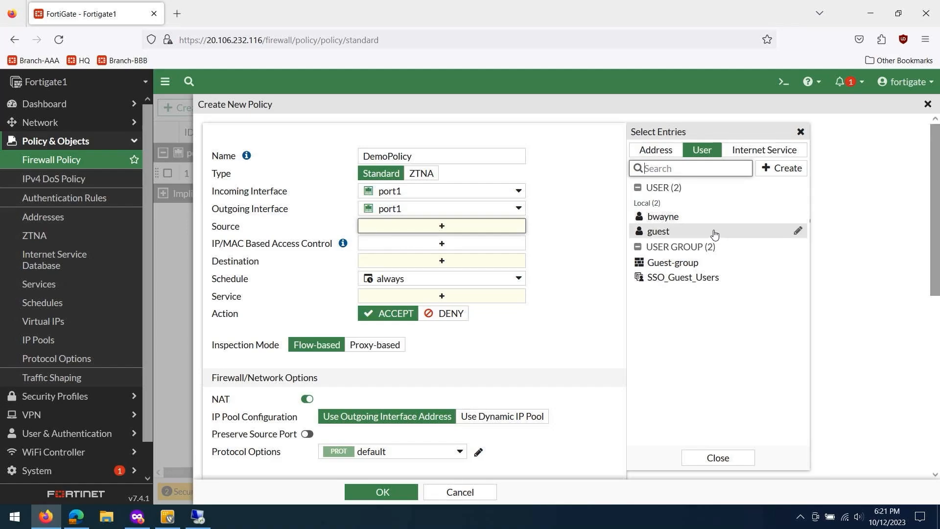
{"action": "mouse_move", "coordinate": [715, 234]}
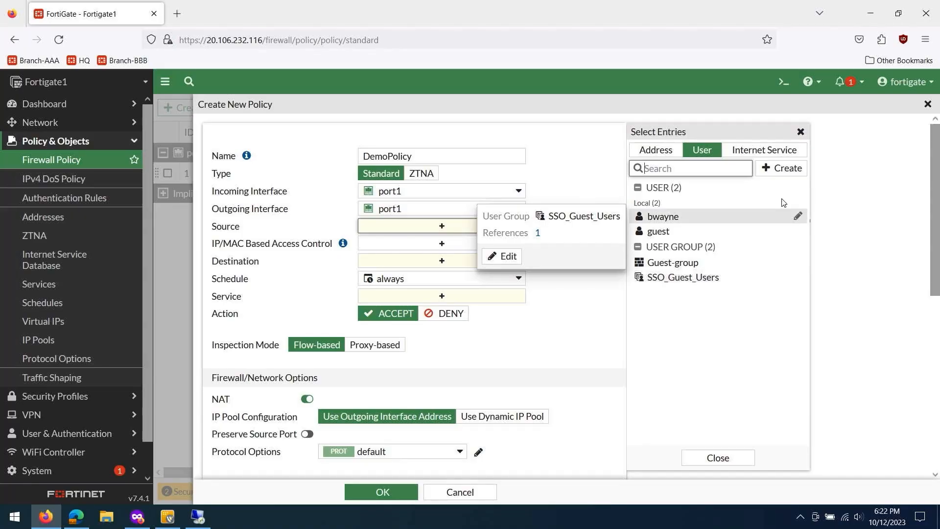
{"action": "left_click", "coordinate": [758, 152]}
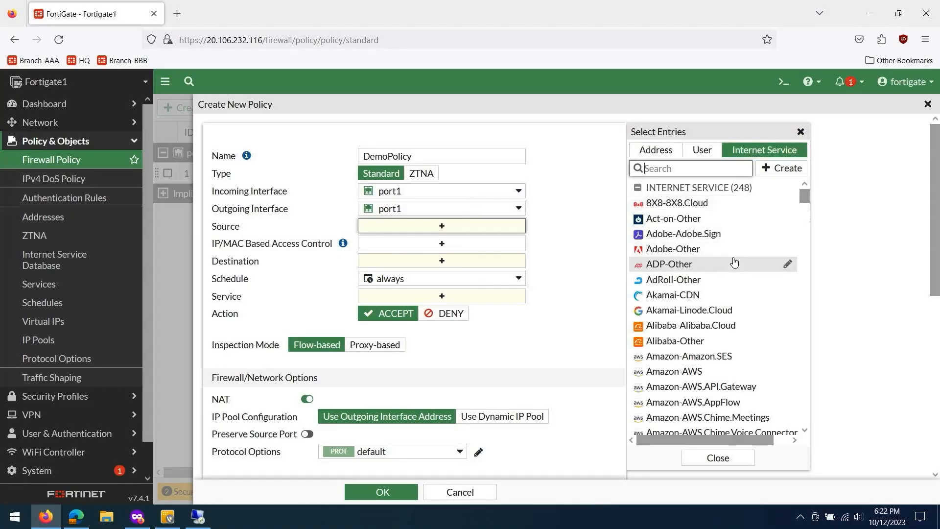
{"action": "mouse_move", "coordinate": [735, 262]}
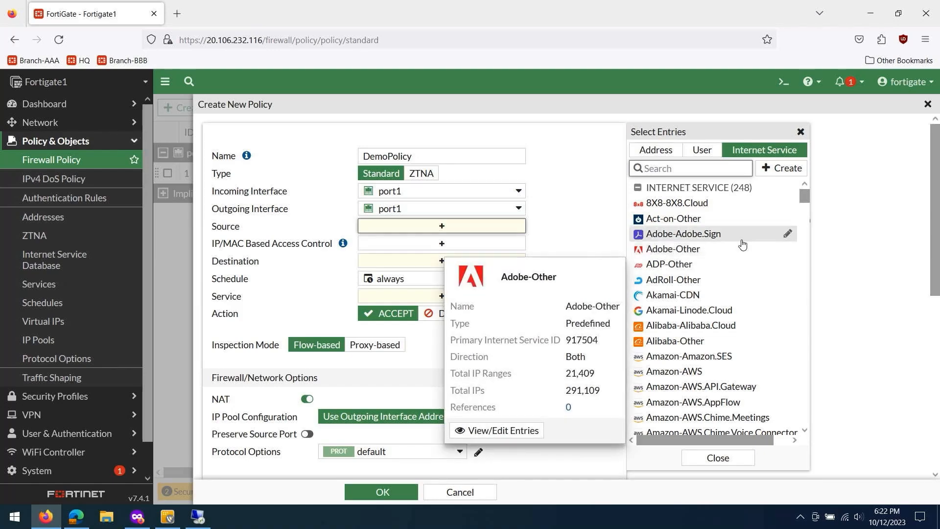
{"action": "scroll", "coordinate": [739, 252], "scroll_direction": "down", "scroll_amount": 3}
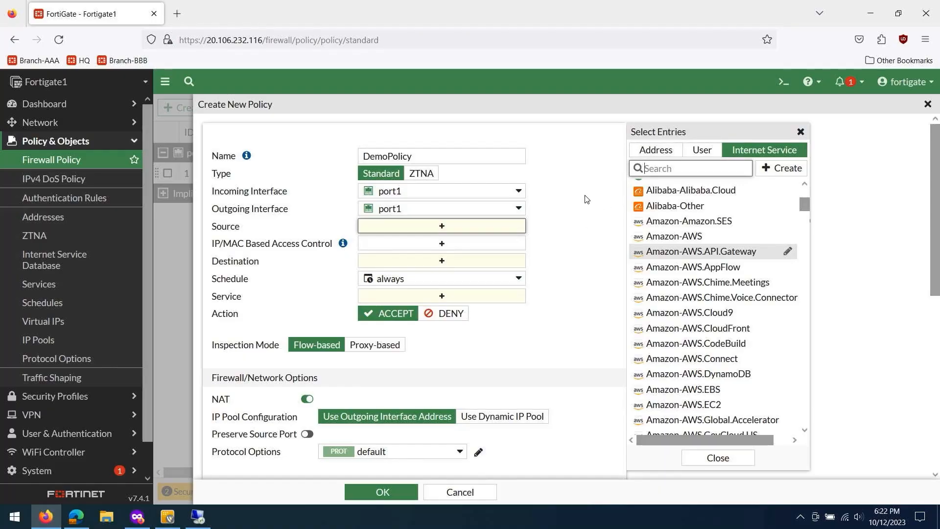
{"action": "left_click", "coordinate": [486, 227]}
{"action": "left_click", "coordinate": [655, 150]}
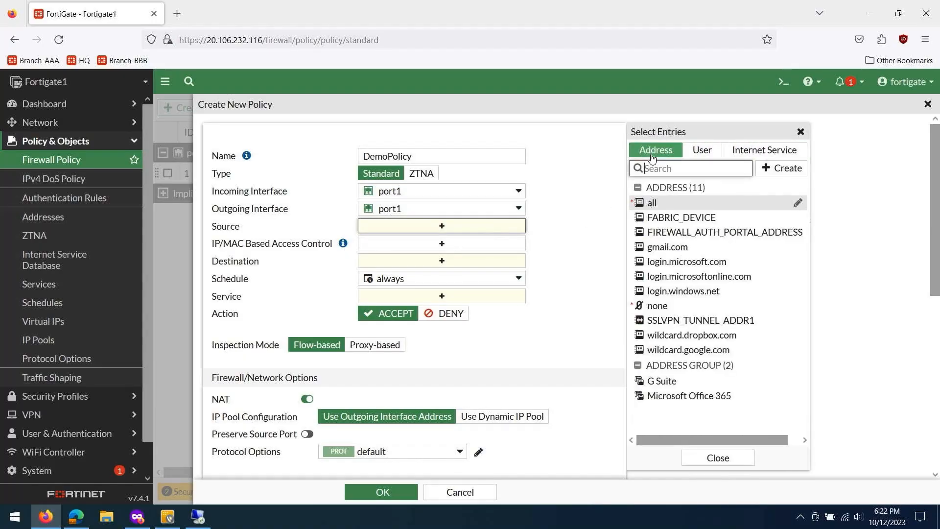
{"action": "left_click", "coordinate": [671, 203]}
{"action": "left_click", "coordinate": [562, 235]}
- Search the destination internet services for meraki and set the policy's destination to Cisco-Meraki.Cloud
{"action": "left_click", "coordinate": [480, 274]}
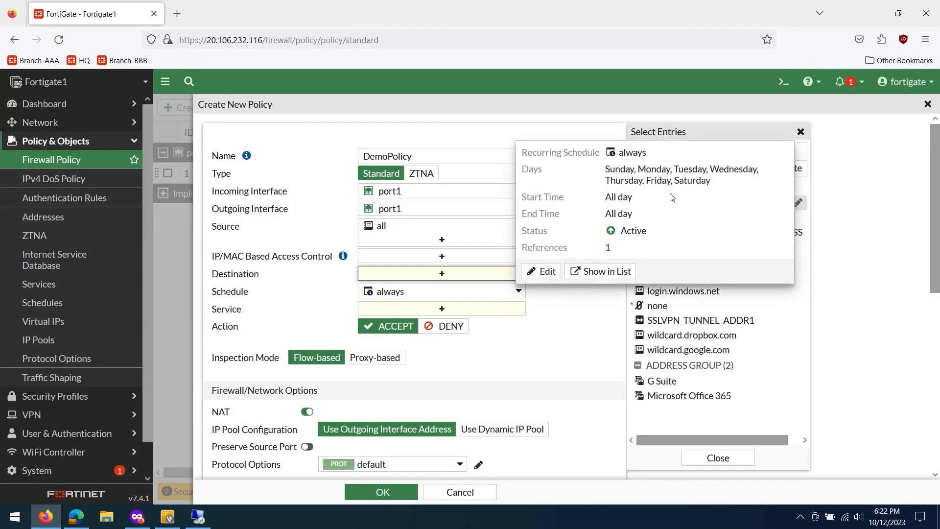
{"action": "left_click", "coordinate": [753, 150]}
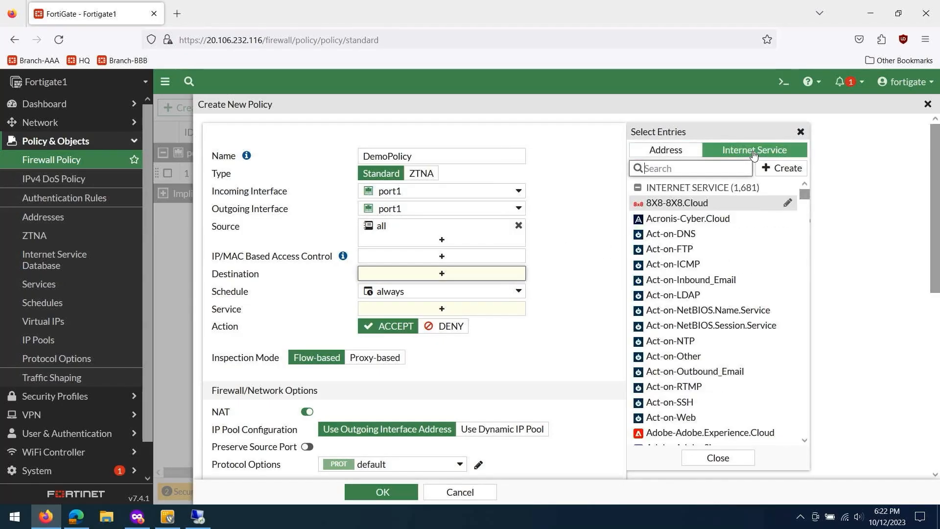
{"action": "scroll", "coordinate": [715, 244], "scroll_direction": "down", "scroll_amount": 5}
{"action": "type", "text": "meraki"}
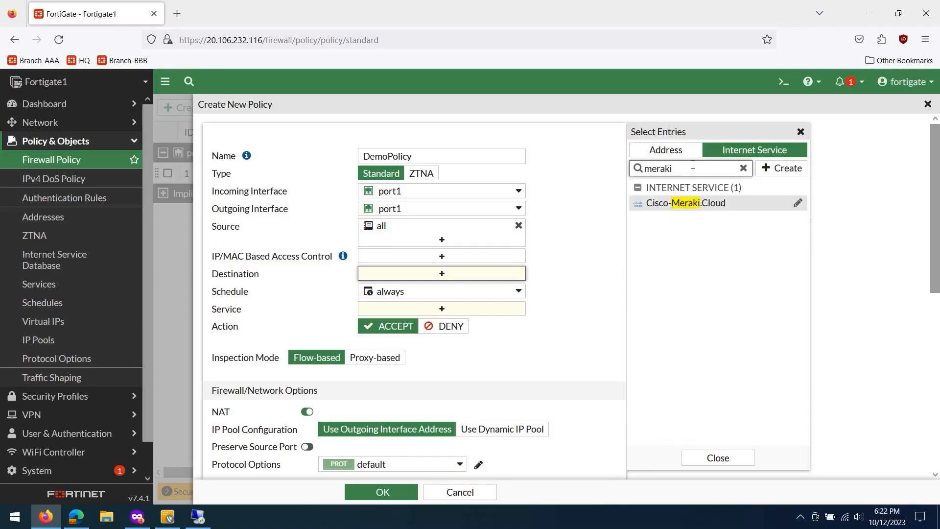
{"action": "mouse_move", "coordinate": [702, 209]}
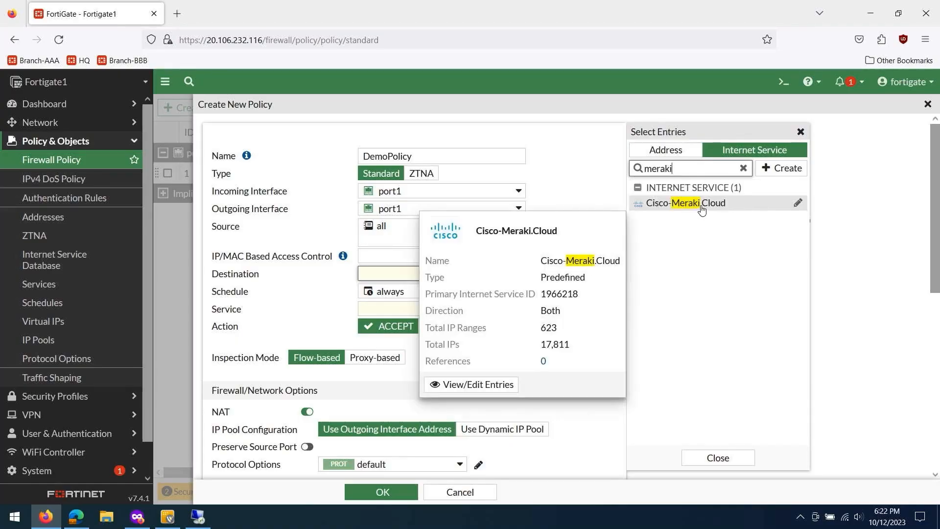
{"action": "left_click", "coordinate": [702, 205]}
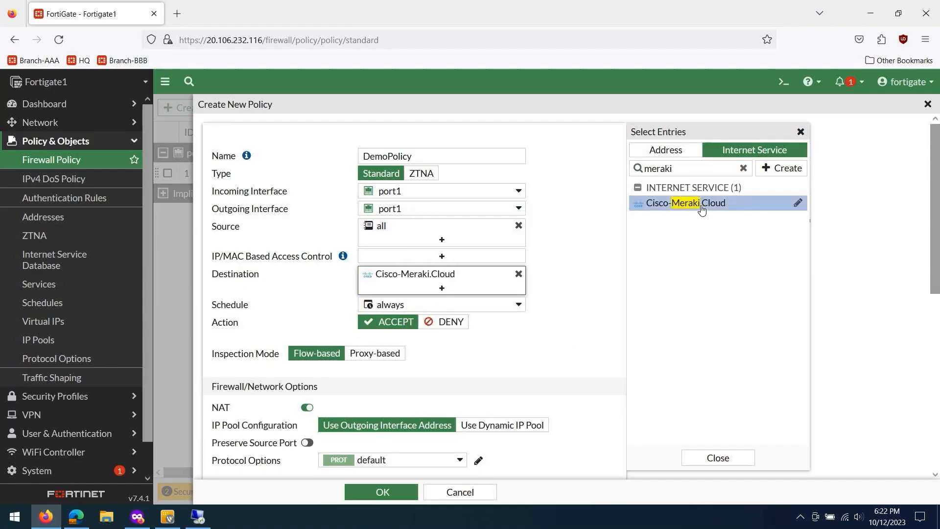
{"action": "left_click", "coordinate": [577, 283]}
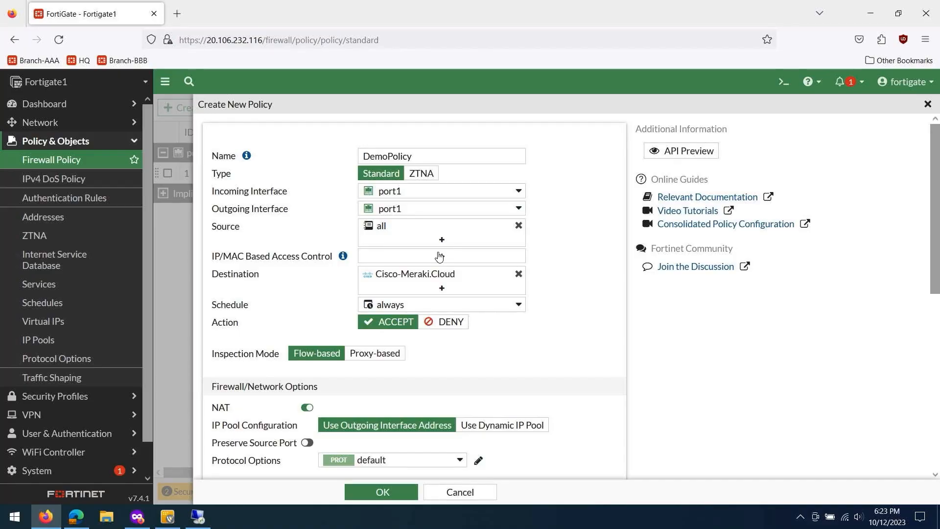
- Review the remaining network, security profile and logging options, save the policy, and expand the port2 to port1 policy group
{"action": "scroll", "coordinate": [433, 278], "scroll_direction": "down", "scroll_amount": 3}
{"action": "scroll", "coordinate": [369, 239], "scroll_direction": "down", "scroll_amount": 6}
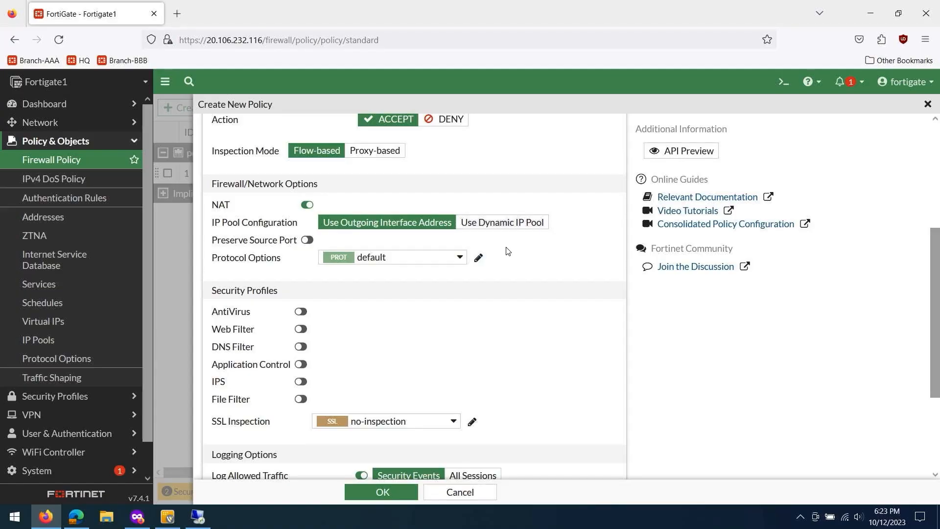
{"action": "scroll", "coordinate": [507, 249], "scroll_direction": "down", "scroll_amount": 3}
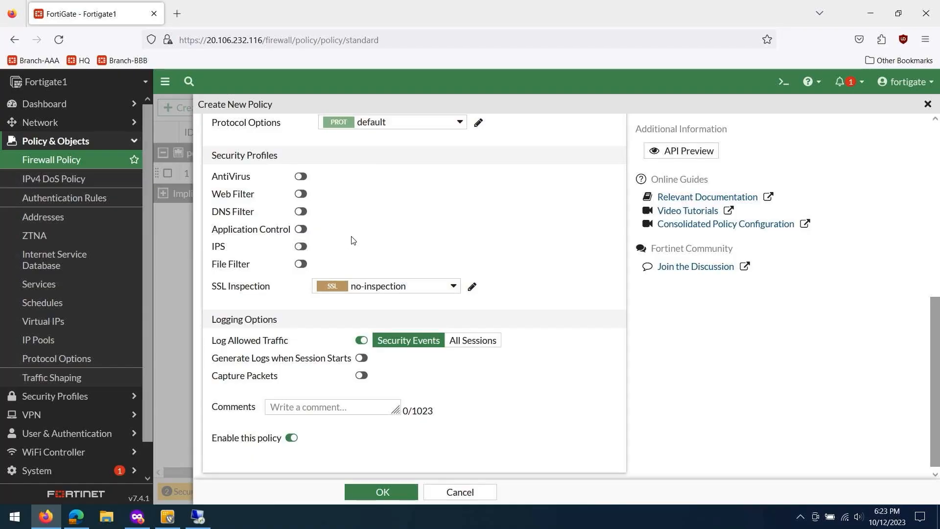
{"action": "scroll", "coordinate": [363, 258], "scroll_direction": "down", "scroll_amount": 1}
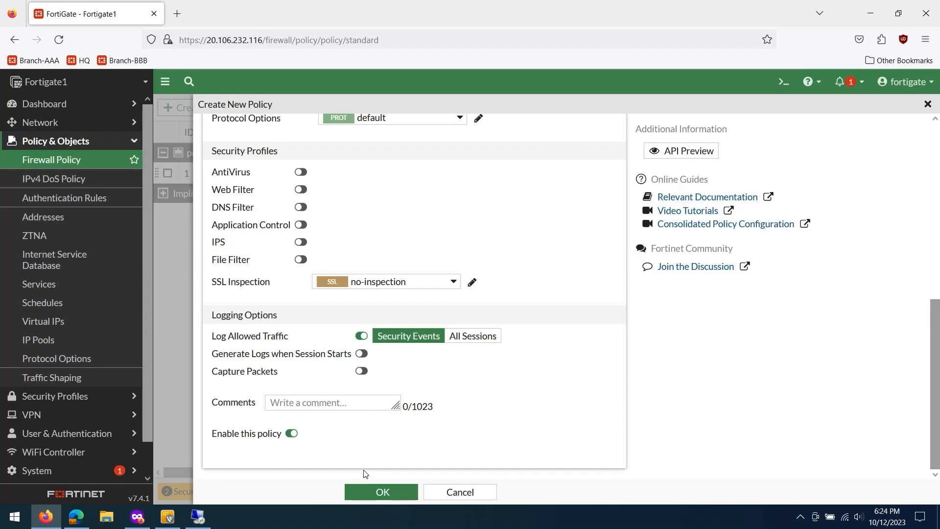
{"action": "left_click", "coordinate": [381, 489]}
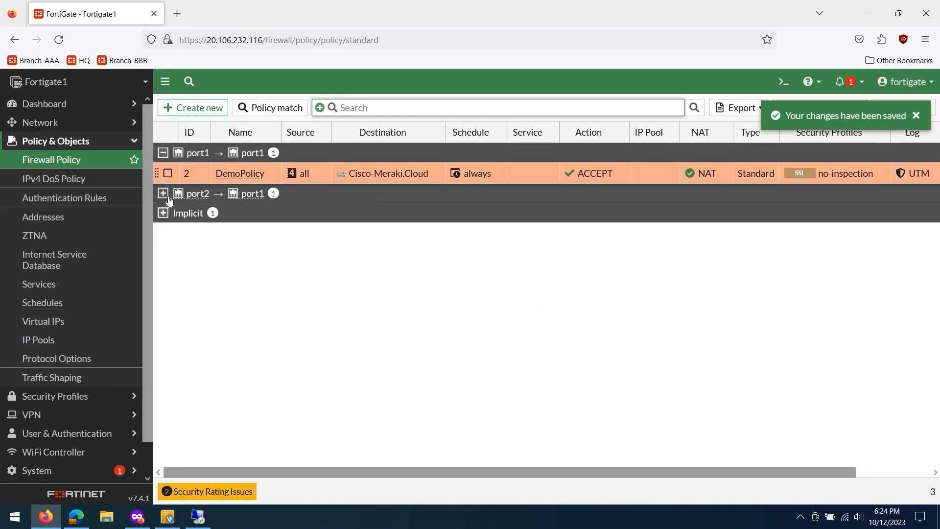
{"action": "left_click", "coordinate": [163, 193]}
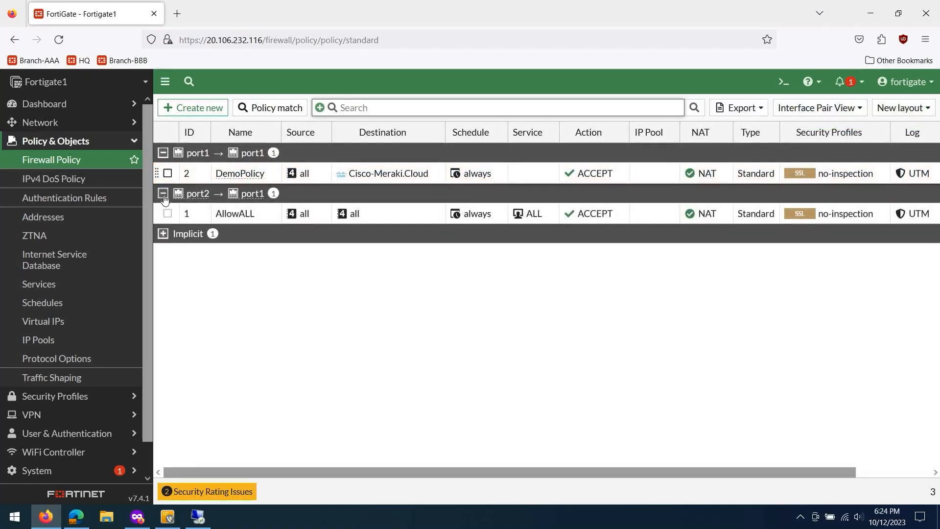
- Edit DemoPolicy to use port2 as its outgoing interface and save the change
{"action": "double_click", "coordinate": [200, 175]}
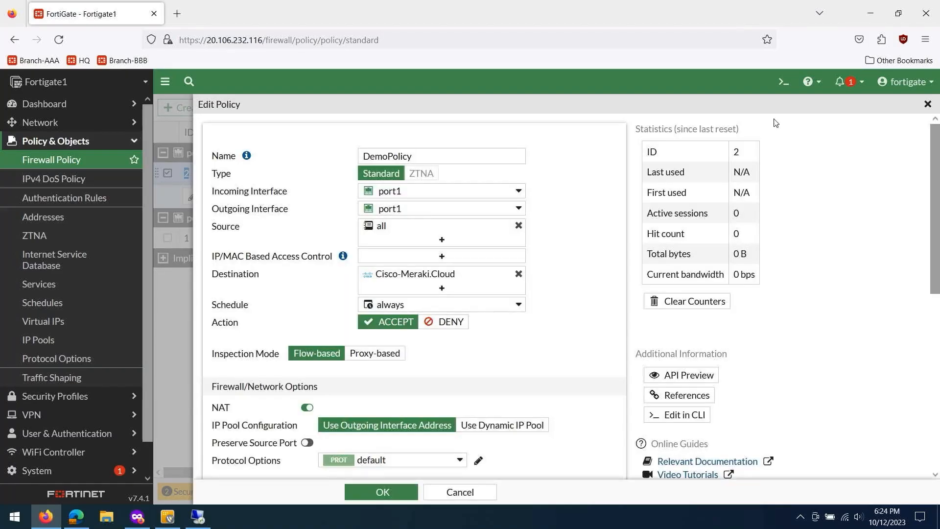
{"action": "left_click", "coordinate": [405, 209]}
{"action": "left_click", "coordinate": [400, 274]}
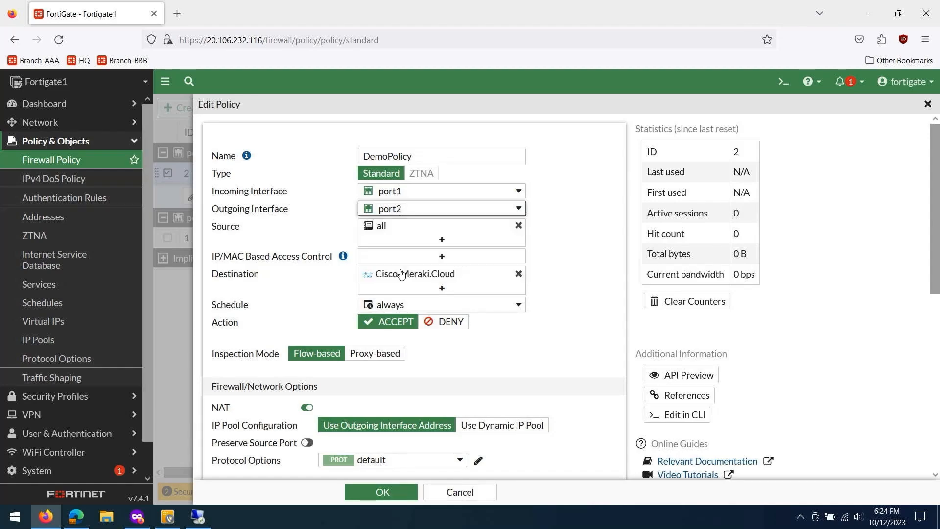
{"action": "left_click", "coordinate": [382, 492]}
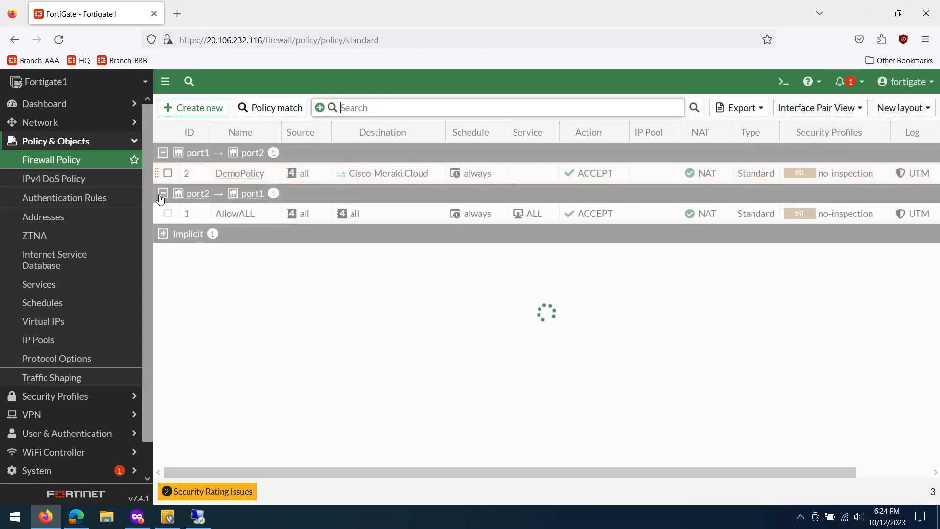
- Examine the actions available for DemoPolicy in the policy list, including edit, insert, set status, copy and create reverse policy
{"action": "double_click", "coordinate": [232, 175]}
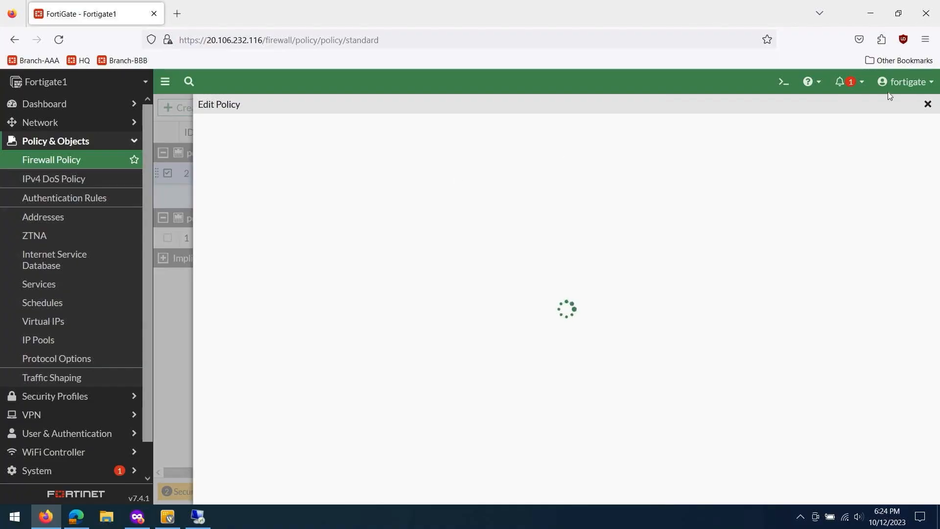
{"action": "left_click", "coordinate": [927, 105]}
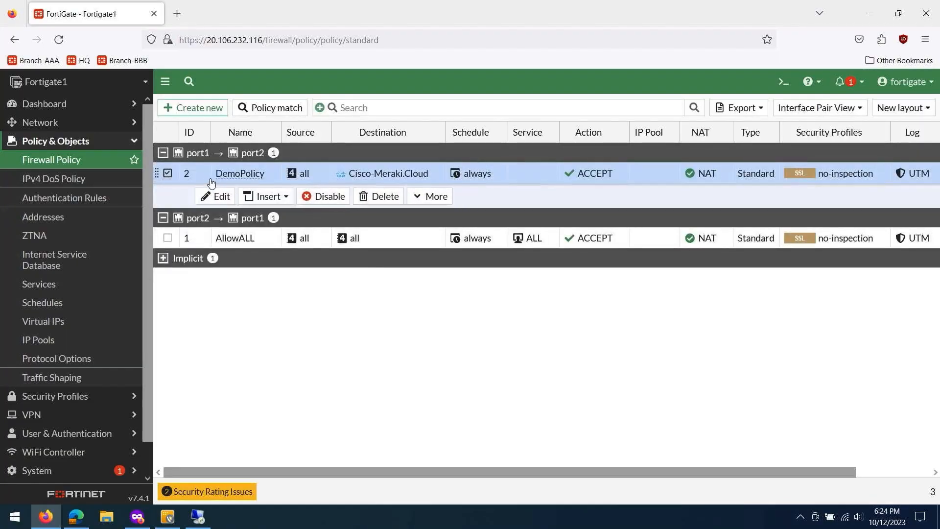
{"action": "left_click", "coordinate": [176, 177]}
{"action": "right_click", "coordinate": [196, 175]}
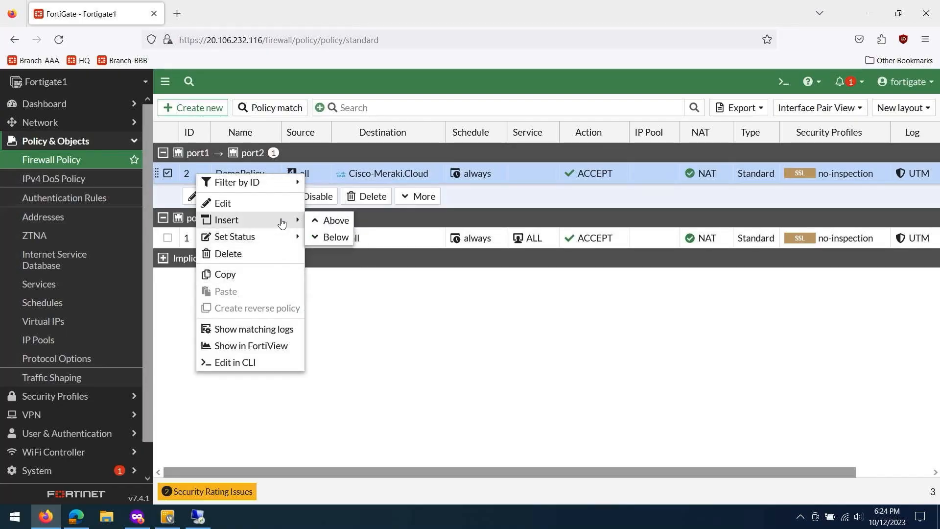
{"action": "left_click", "coordinate": [373, 330]}
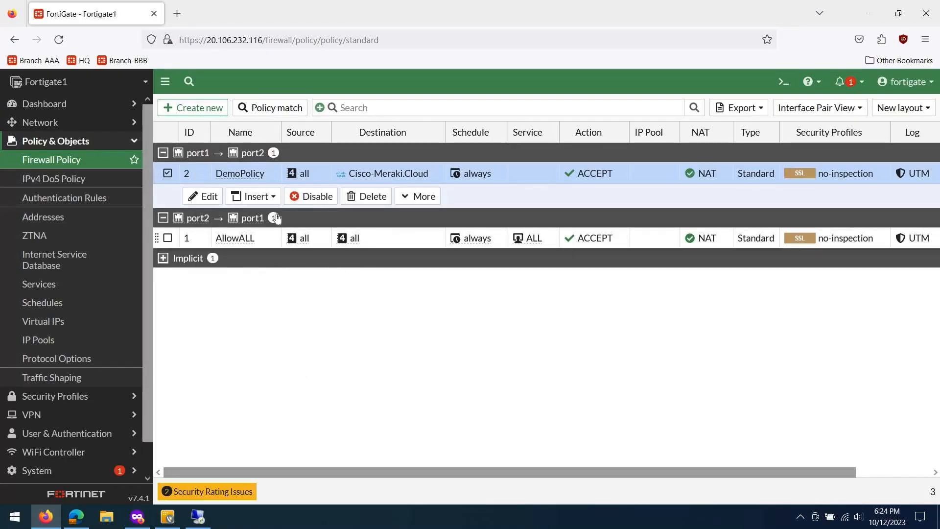
{"action": "left_click", "coordinate": [167, 173]}
{"action": "right_click", "coordinate": [333, 173]}
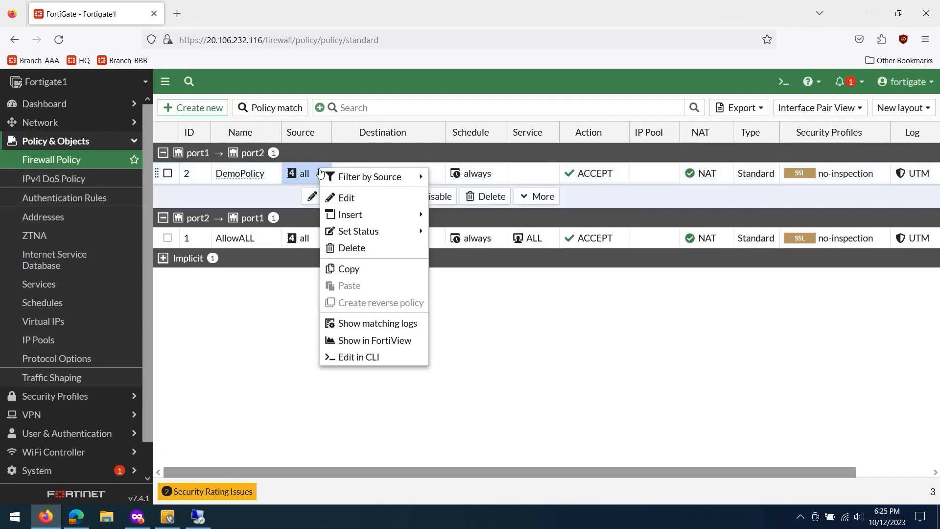
{"action": "mouse_move", "coordinate": [397, 236]}
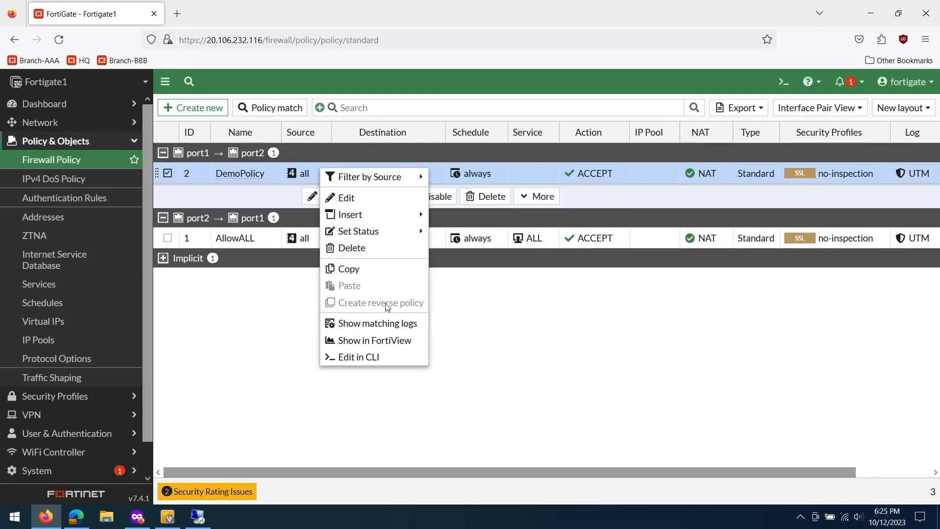
{"action": "left_click", "coordinate": [470, 319]}
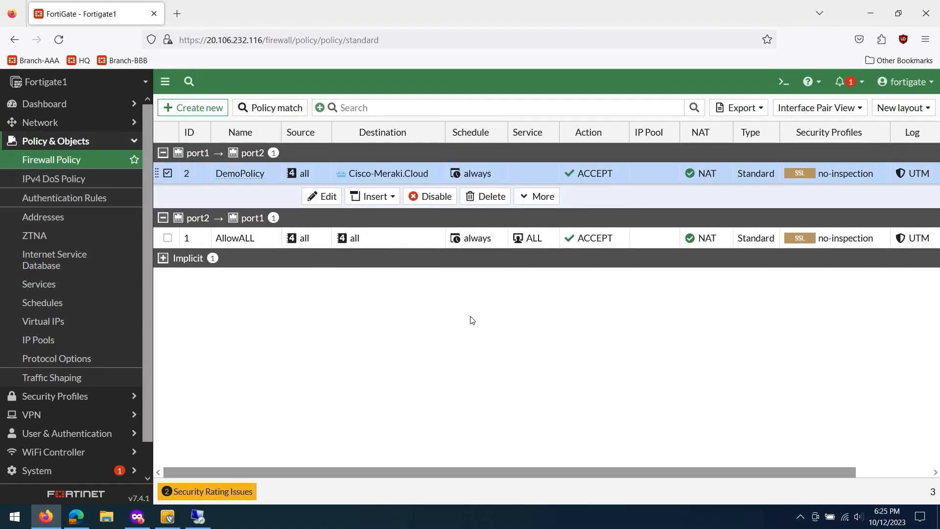
{"action": "left_click", "coordinate": [324, 177]}
- Edit DemoPolicy to use port2 as incoming and port1 as outgoing interface, save it, and dismiss the notifications
{"action": "double_click", "coordinate": [203, 176]}
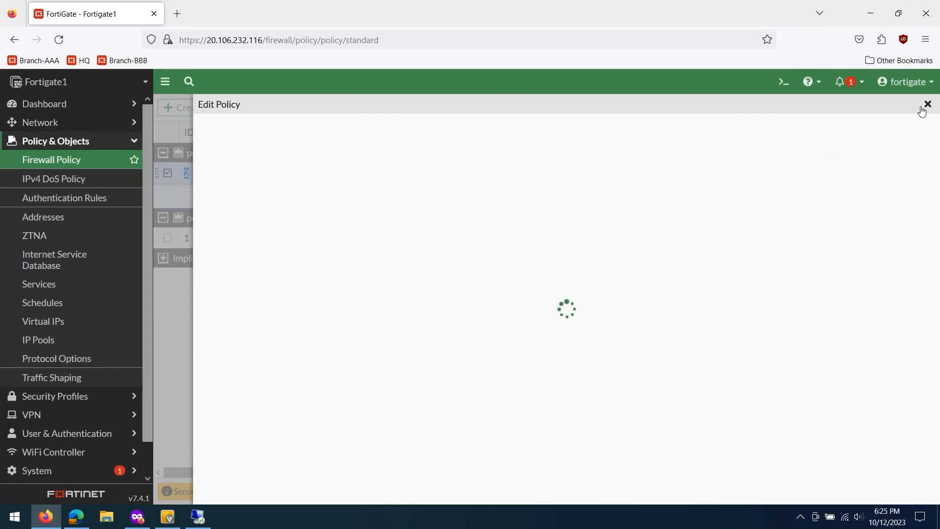
{"action": "left_click", "coordinate": [411, 195]}
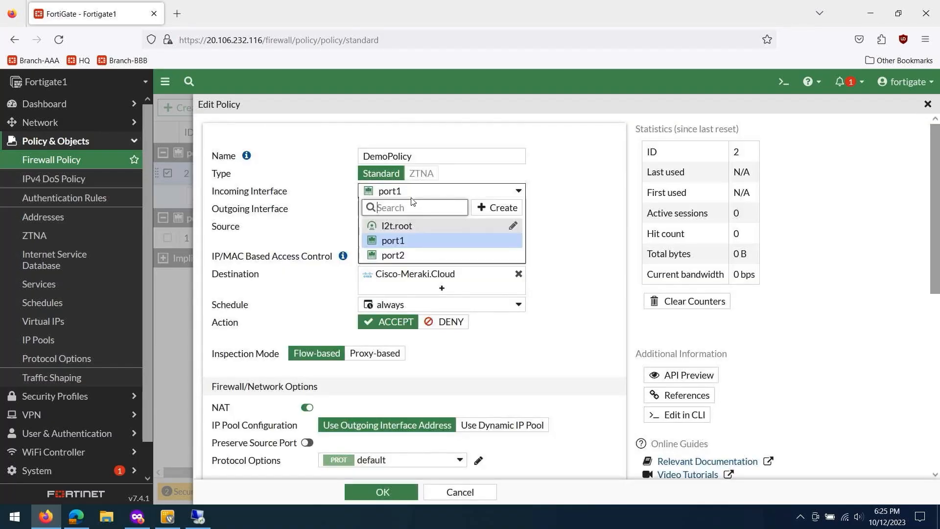
{"action": "left_click", "coordinate": [400, 257]}
{"action": "left_click", "coordinate": [397, 209]}
{"action": "left_click", "coordinate": [394, 258]}
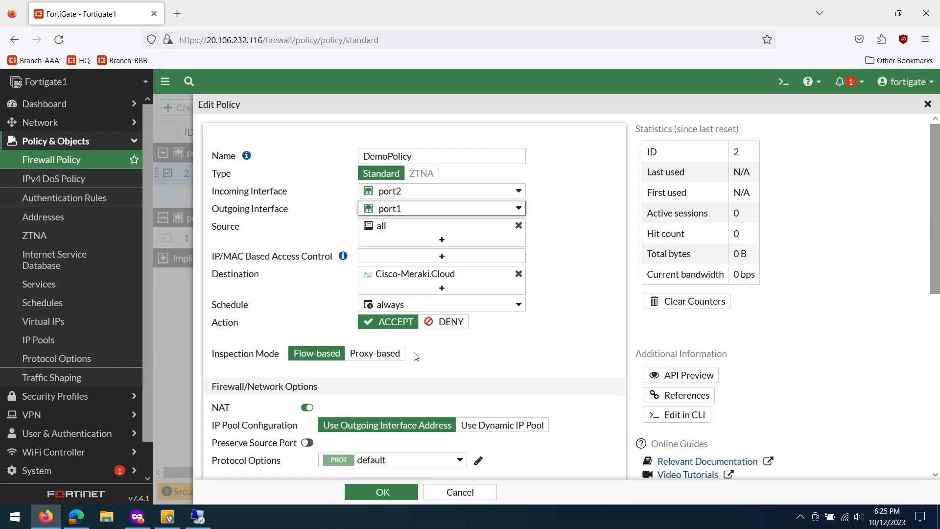
{"action": "left_click", "coordinate": [392, 492]}
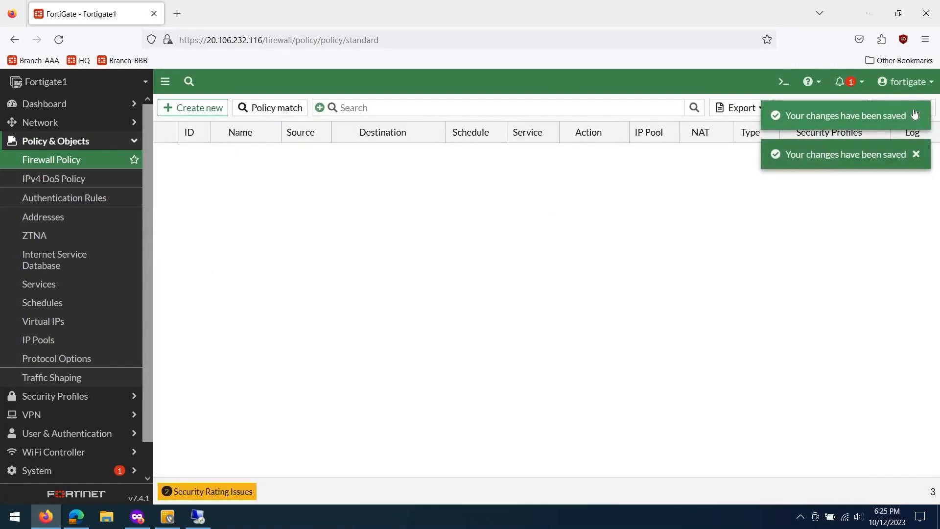
{"action": "left_click", "coordinate": [916, 117]}
{"action": "left_click", "coordinate": [915, 117]}
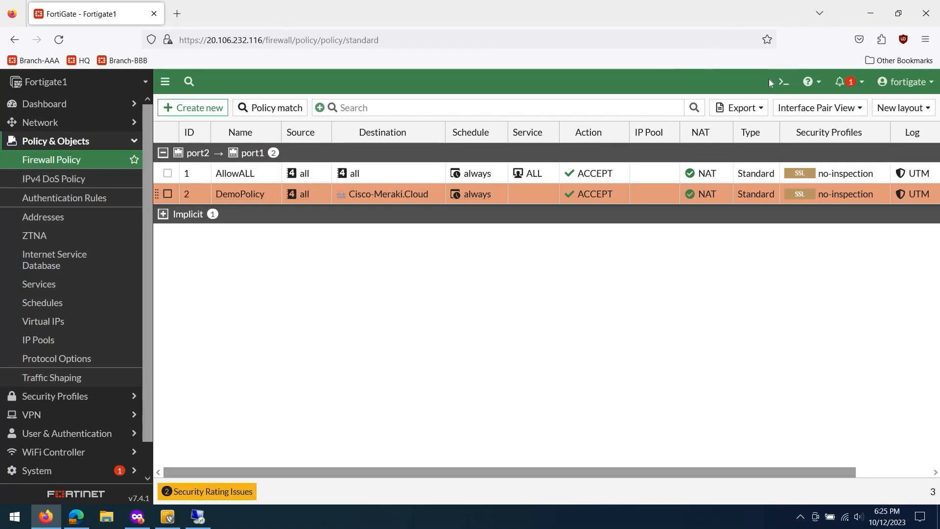
- List the policies in the CLI console with show firewall policy and examine the order of the policy IDs
{"action": "left_click", "coordinate": [781, 83]}
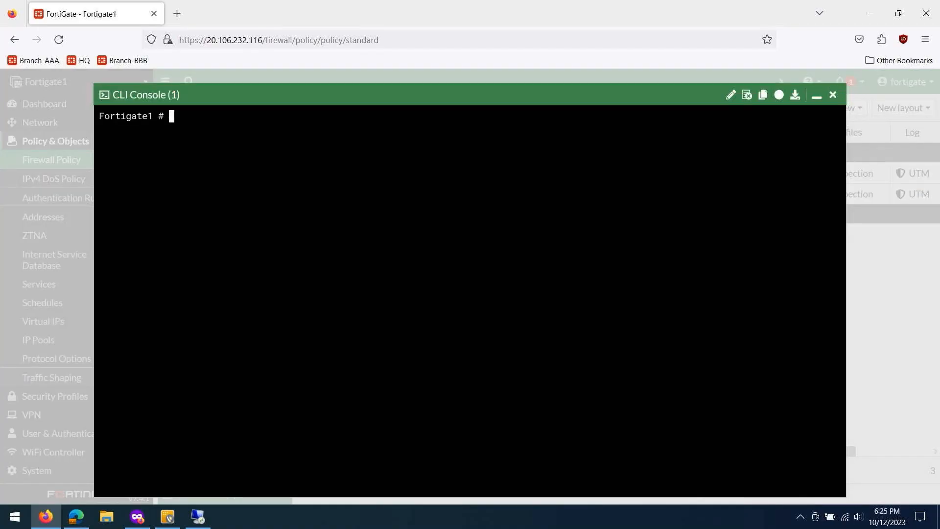
{"action": "type", "text": "show firewall policy"}
{"action": "key", "text": "Return"}
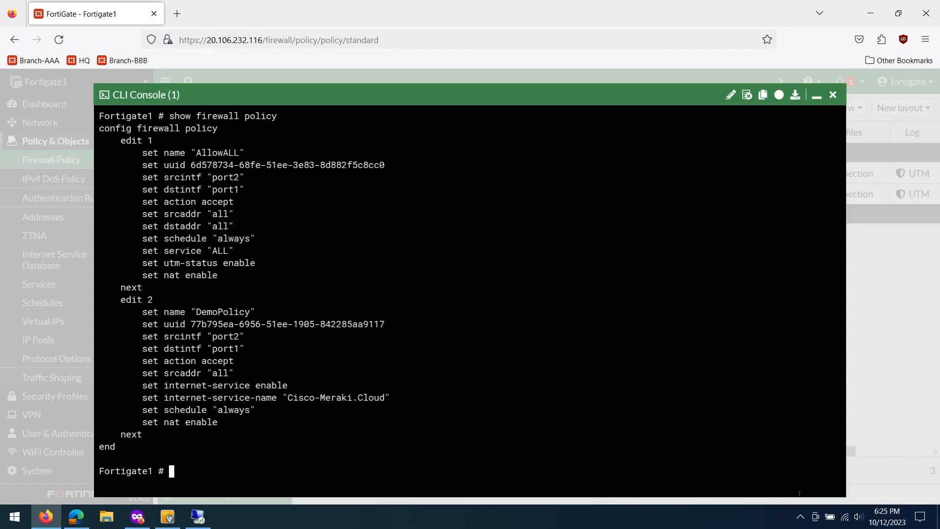
{"action": "left_click_drag", "start_coordinate": [158, 141], "coordinate": [133, 141]}
{"action": "left_click_drag", "start_coordinate": [163, 299], "coordinate": [127, 301]}
{"action": "left_click", "coordinate": [128, 300]}
{"action": "left_click", "coordinate": [816, 96]}
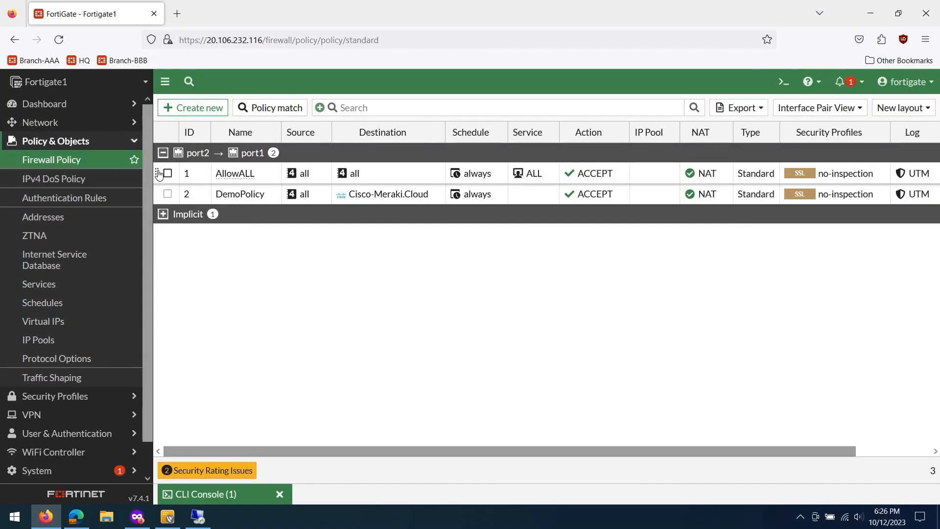
- Move DemoPolicy above AllowALL in the port2 to port1 group and dismiss the notifications
{"action": "left_click_drag", "start_coordinate": [157, 192], "coordinate": [161, 172]}
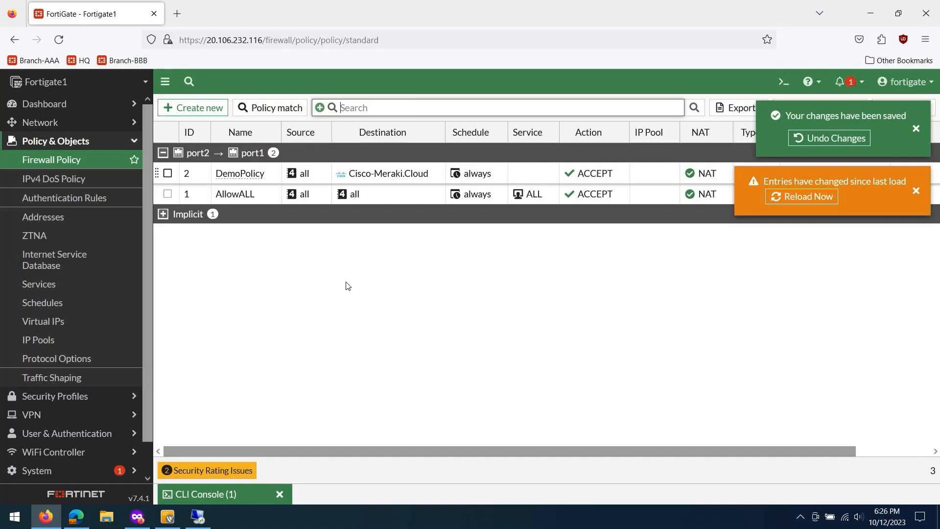
{"action": "left_click", "coordinate": [916, 191]}
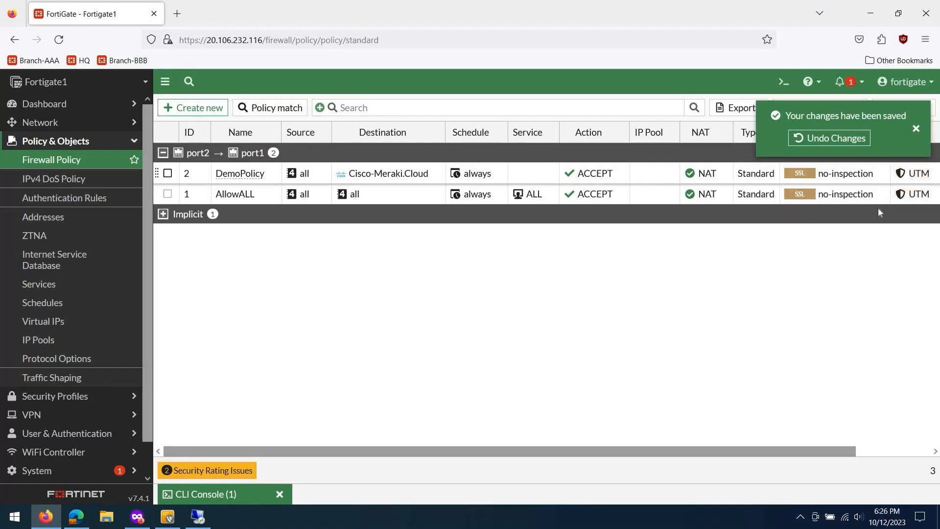
{"action": "left_click", "coordinate": [914, 128]}
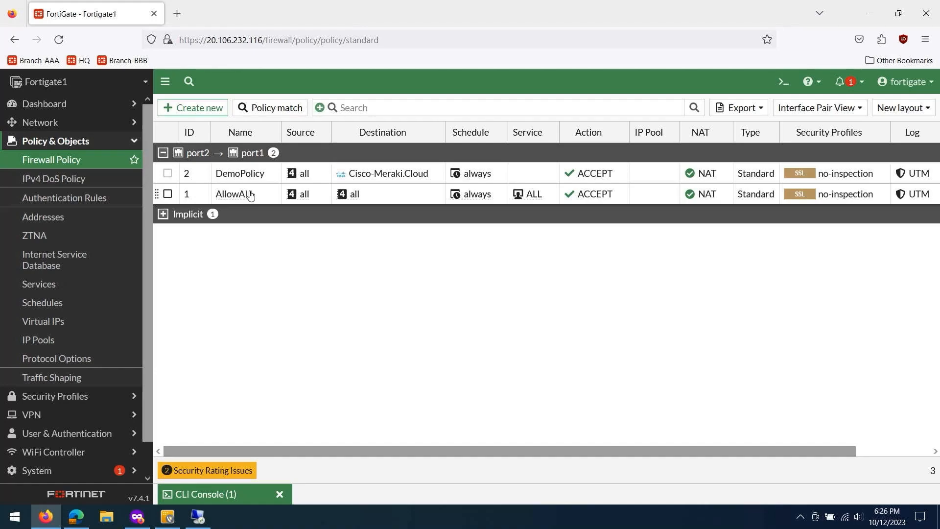
- Run show firewall policy again in the existing CLI console to check the new policy order and DemoPolicy's UUID
{"action": "left_click", "coordinate": [234, 495]}
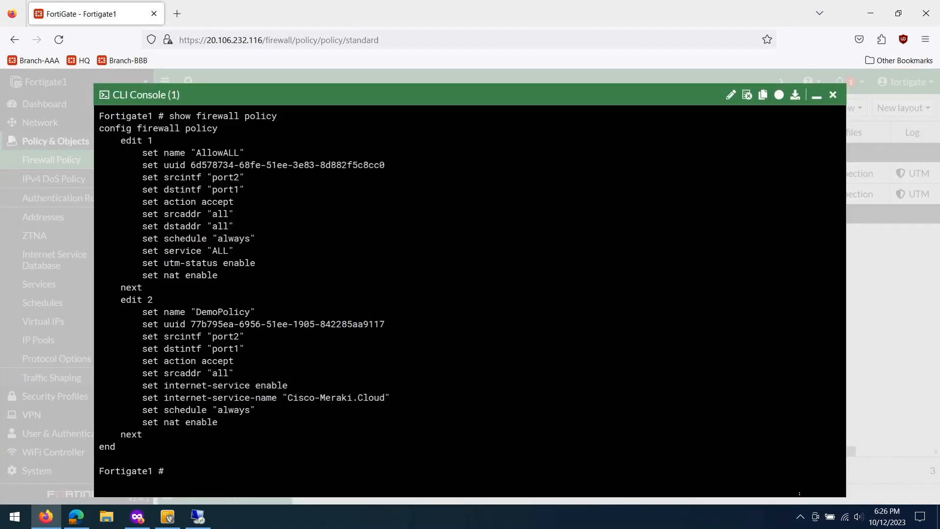
{"action": "type", "text": "show firewall policy"}
{"action": "key", "text": "Return"}
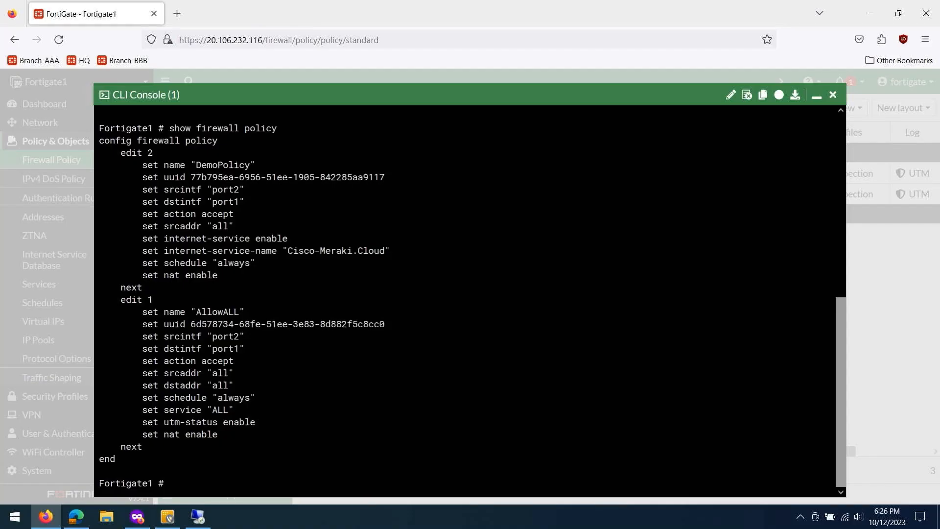
{"action": "double_click", "coordinate": [286, 177]}
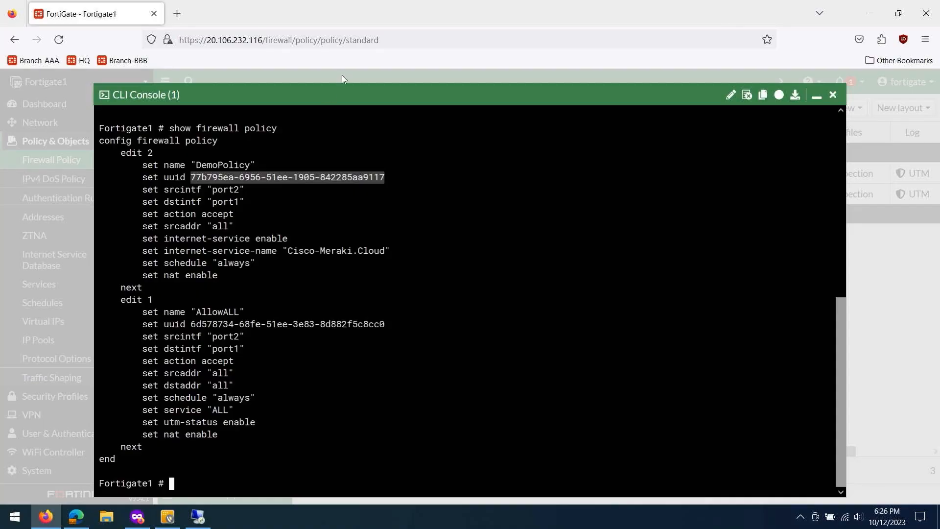
{"action": "left_click", "coordinate": [816, 96]}
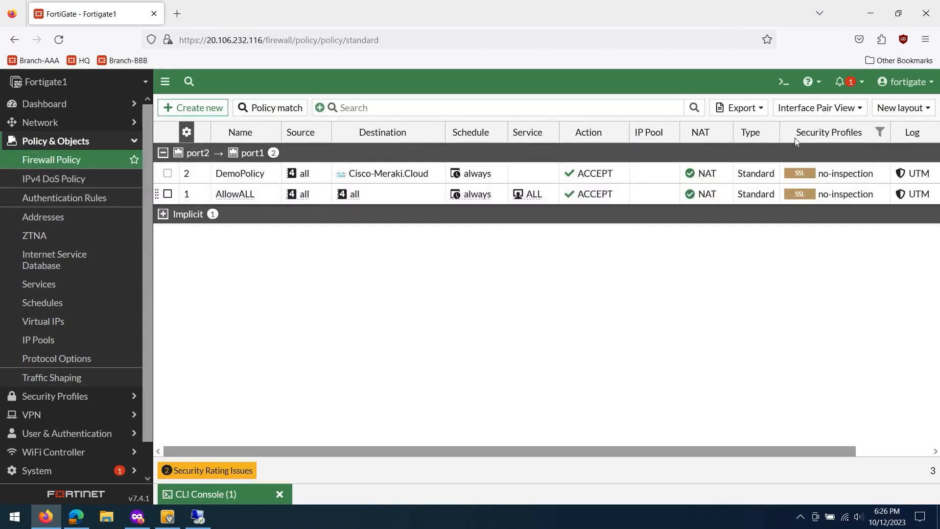
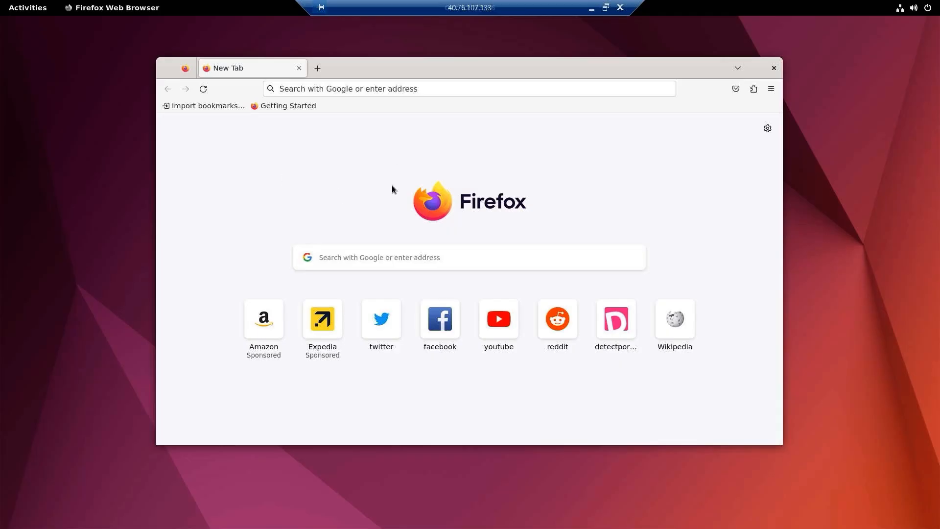
- In Firefox on the remote desktop, open Facebook, Twitter and Reddit in separate tabs
{"action": "left_click", "coordinate": [438, 317]}
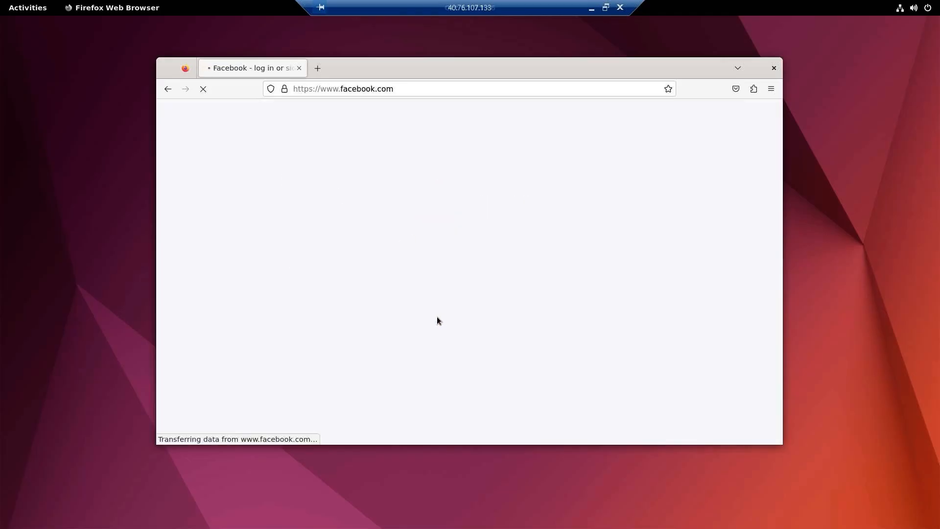
{"action": "left_click", "coordinate": [316, 74]}
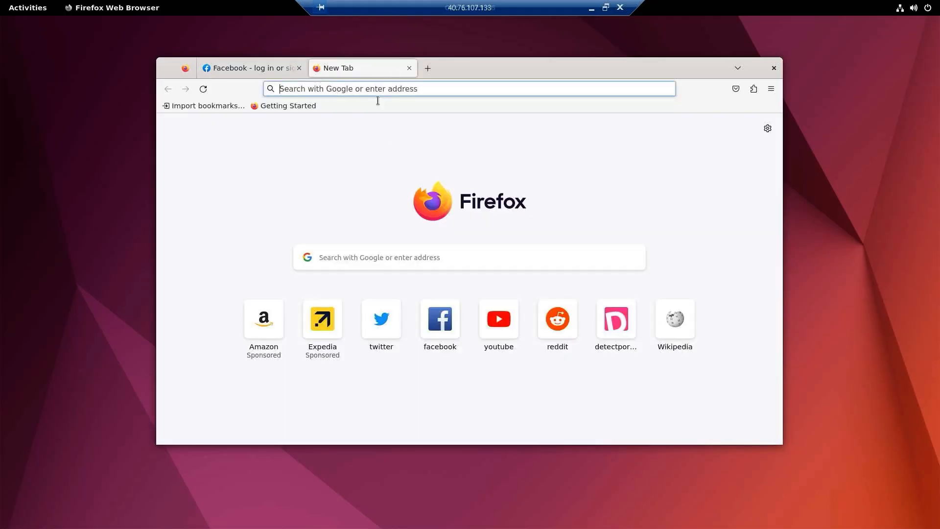
{"action": "left_click", "coordinate": [390, 326]}
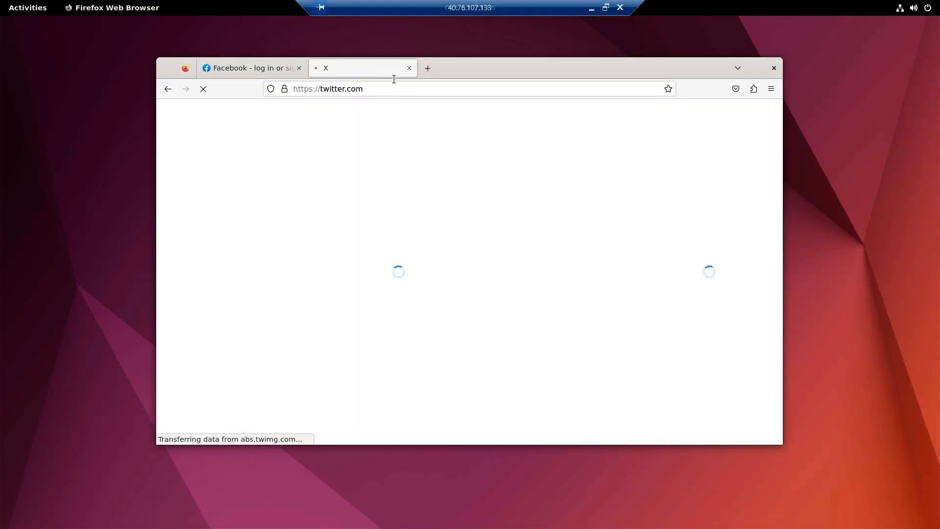
{"action": "left_click", "coordinate": [428, 70]}
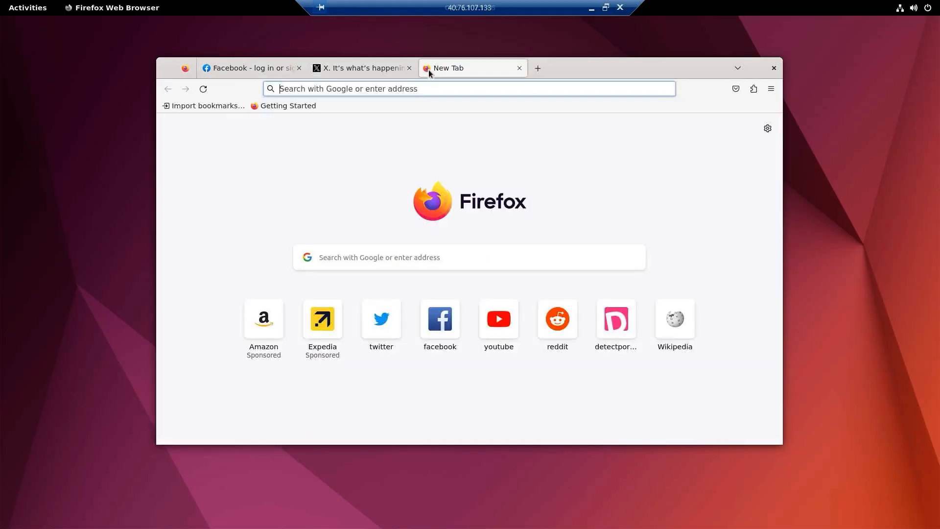
{"action": "left_click", "coordinate": [558, 319]}
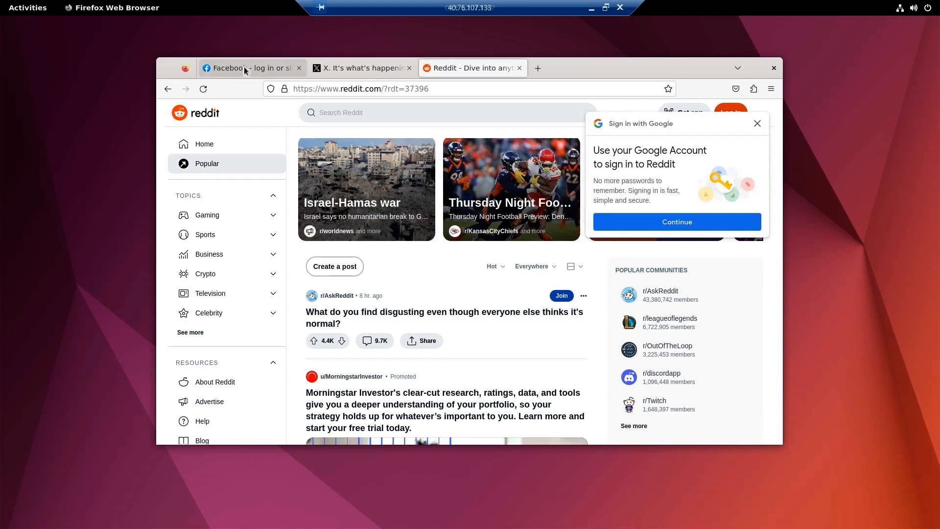
- Check the Facebook, Twitter and Reddit tabs to see whether each site loads
{"action": "left_click", "coordinate": [265, 68]}
{"action": "left_click", "coordinate": [363, 67]}
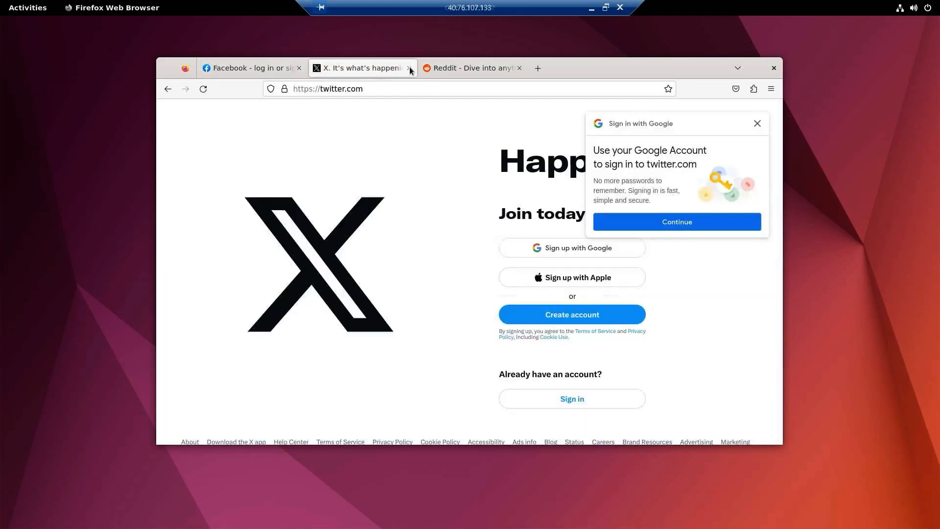
{"action": "left_click", "coordinate": [436, 69]}
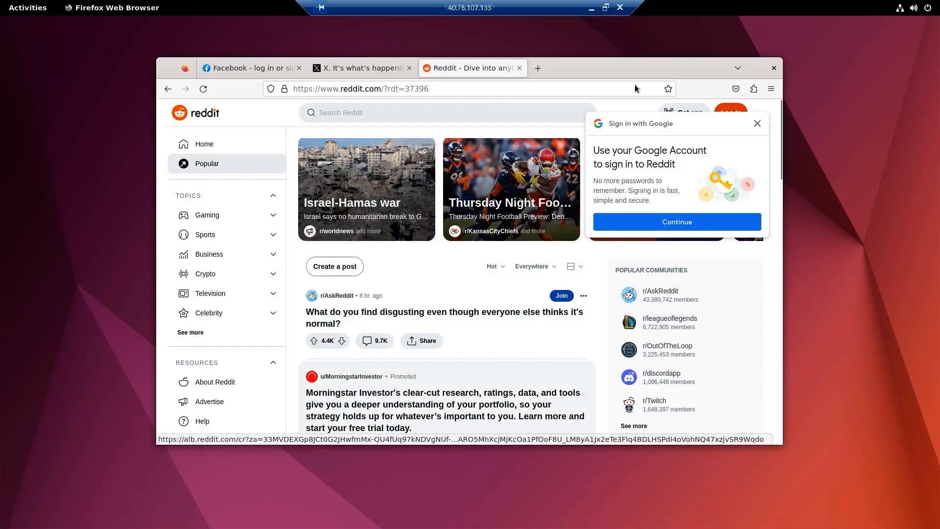
- Switch from the remote desktop back to the FortiGate web interface and open the AllowALL firewall policy for editing
{"action": "left_click", "coordinate": [591, 8]}
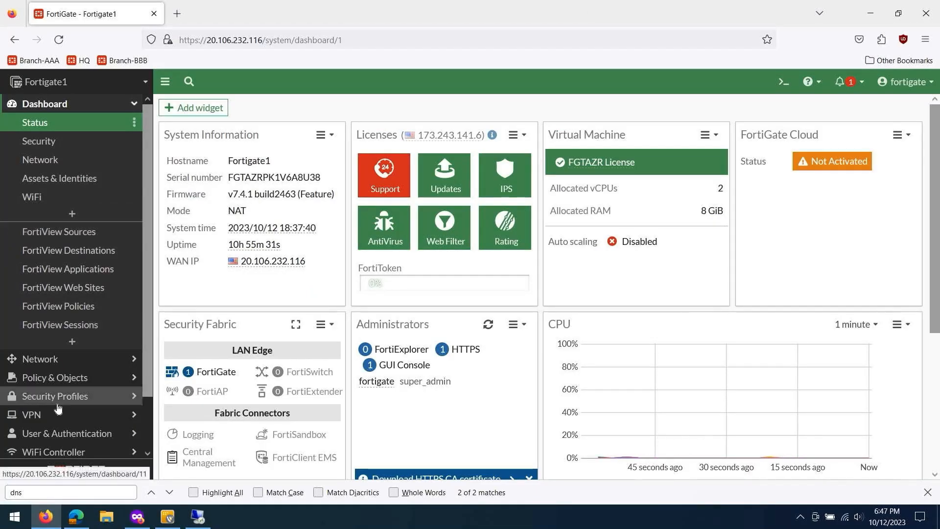
{"action": "left_click", "coordinate": [72, 381]}
{"action": "left_click", "coordinate": [81, 161]}
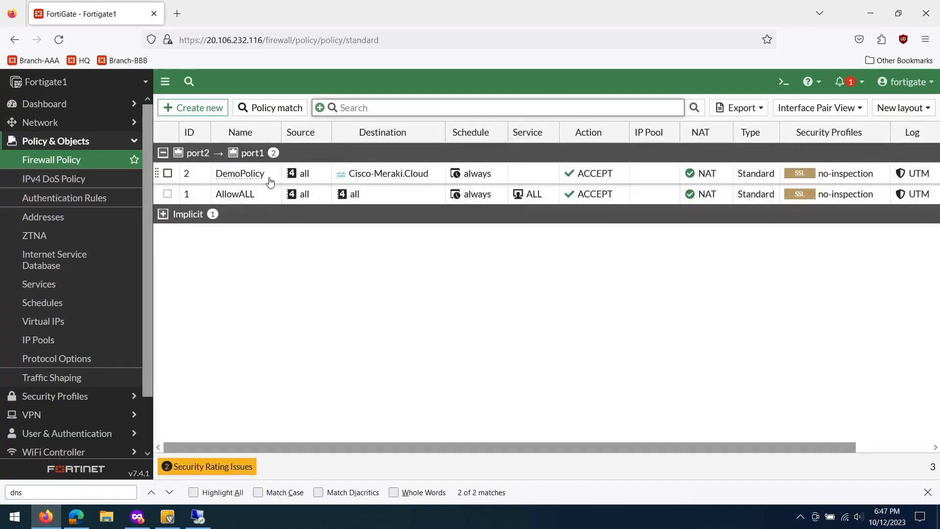
{"action": "left_click", "coordinate": [269, 196]}
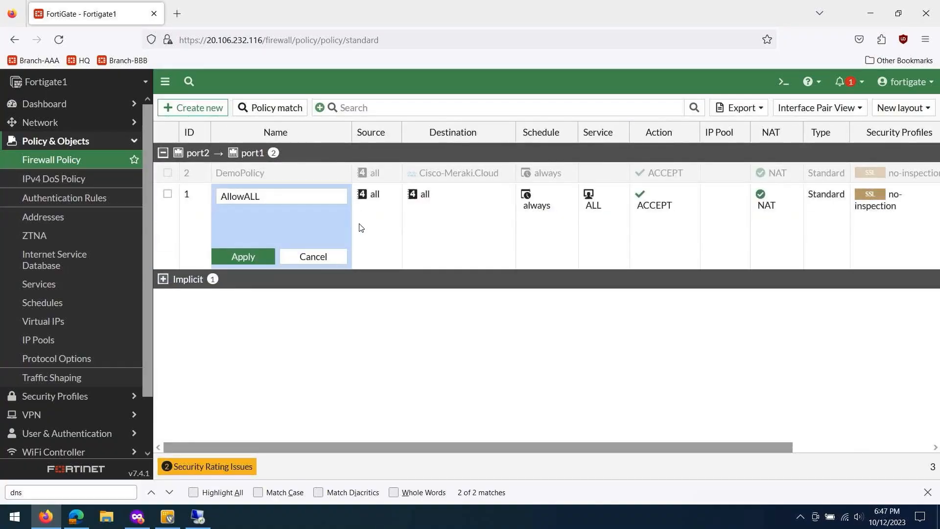
{"action": "left_click", "coordinate": [337, 257]}
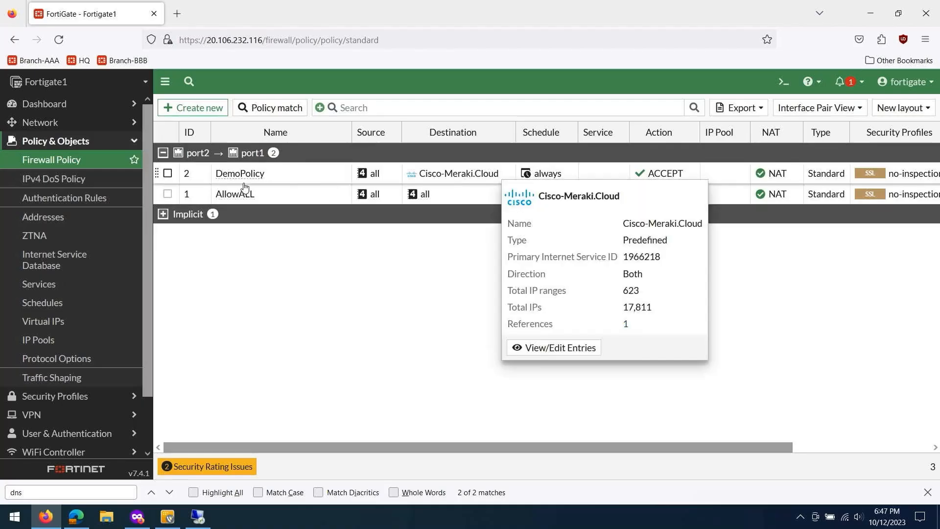
{"action": "double_click", "coordinate": [270, 202]}
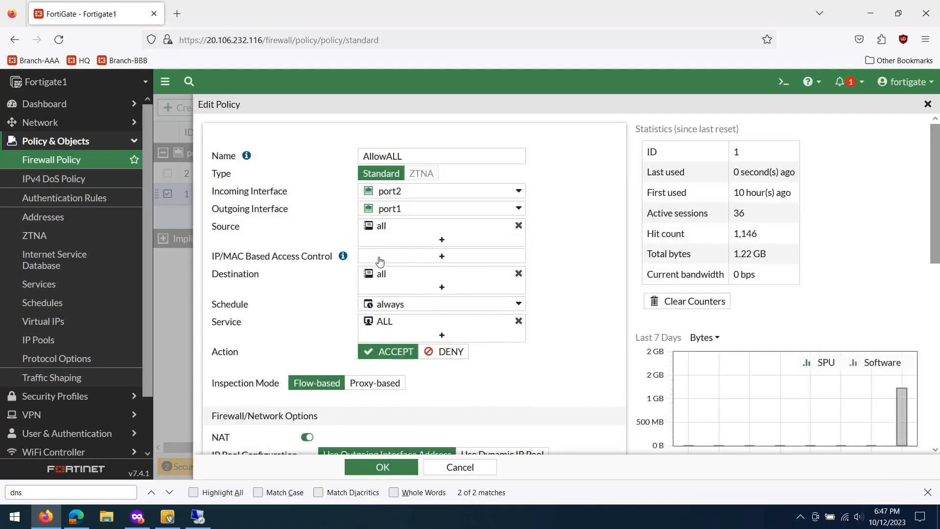
- Enable Application Control on the AllowALL policy with the Block Social Media profile
{"action": "scroll", "coordinate": [377, 263], "scroll_direction": "down", "scroll_amount": 5}
{"action": "left_click", "coordinate": [300, 326]}
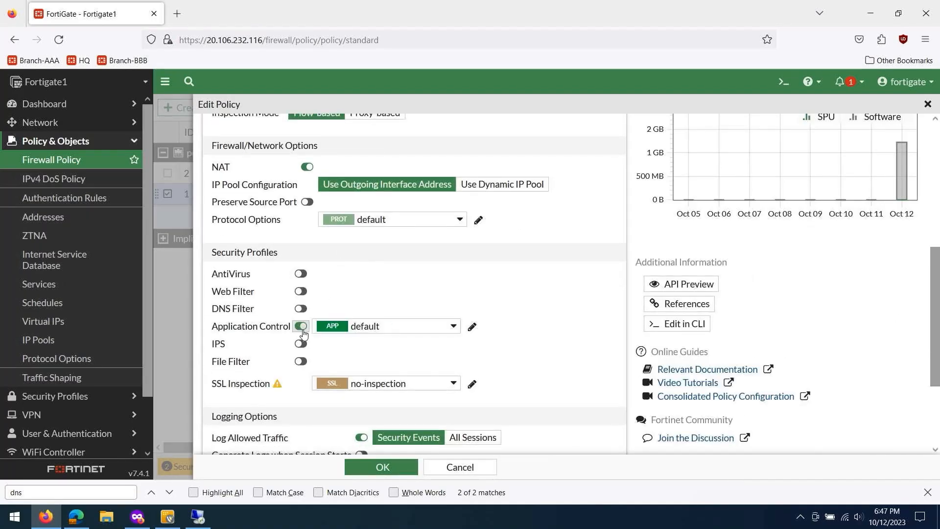
{"action": "left_click", "coordinate": [362, 327]}
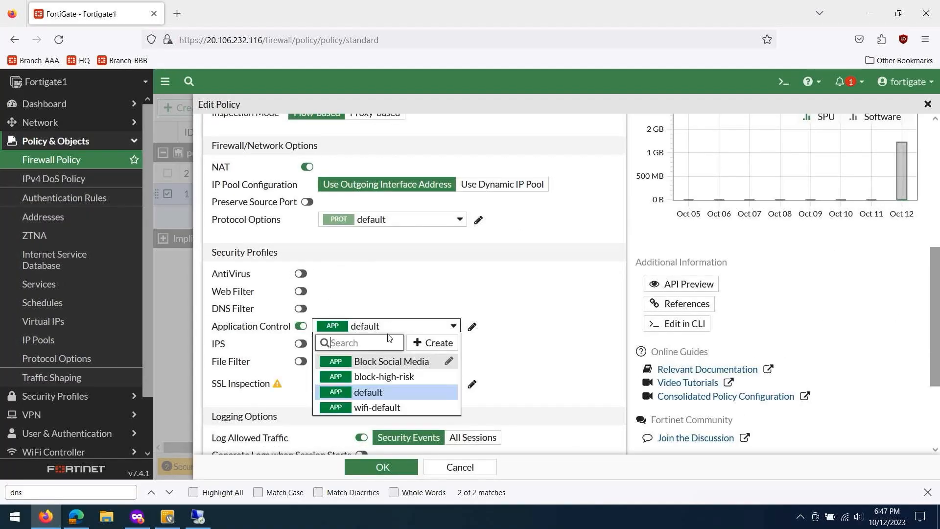
{"action": "left_click", "coordinate": [392, 366]}
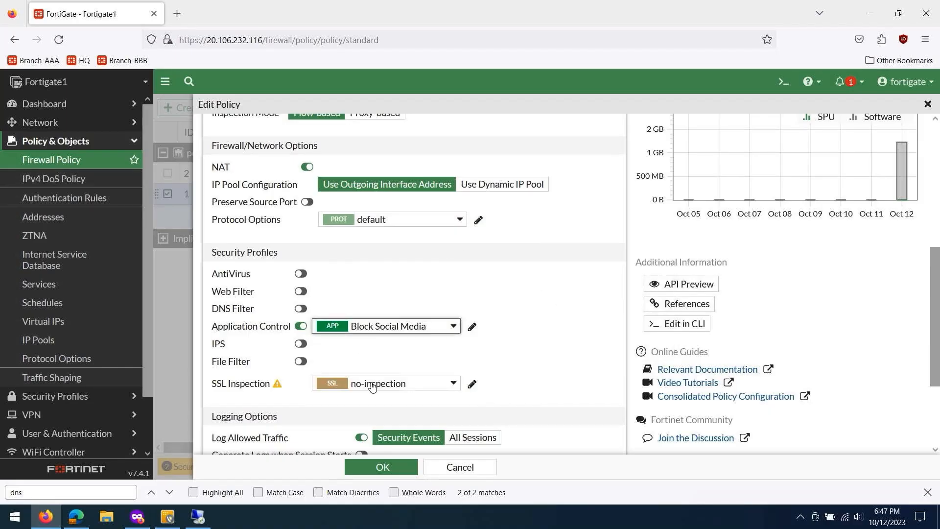
- Set the policy's SSL Inspection to certificate-inspection, save the policy and clear its selection in the list
{"action": "mouse_move", "coordinate": [315, 385]}
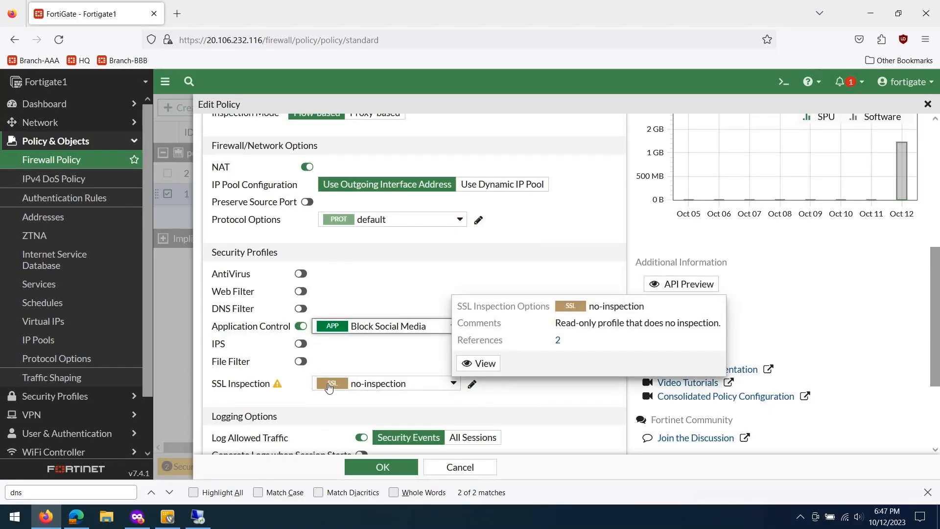
{"action": "left_click", "coordinate": [334, 386]}
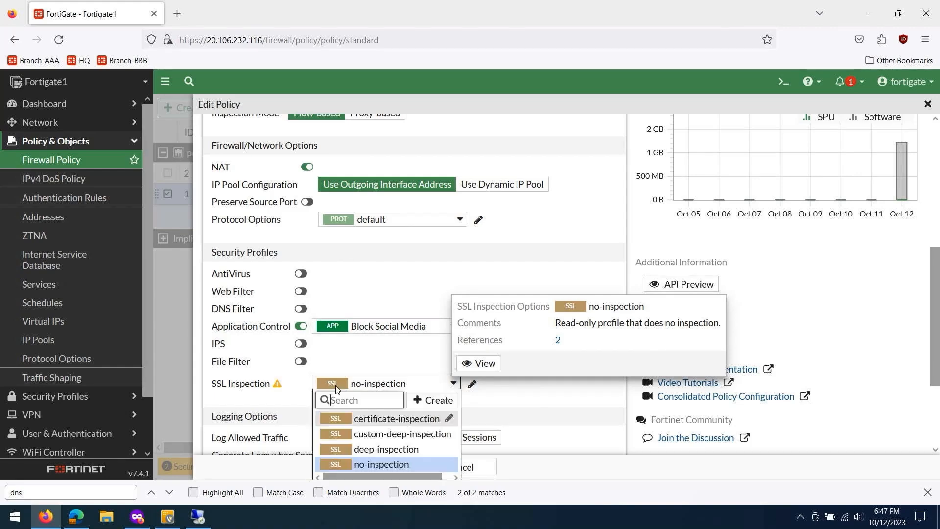
{"action": "left_click", "coordinate": [387, 421]}
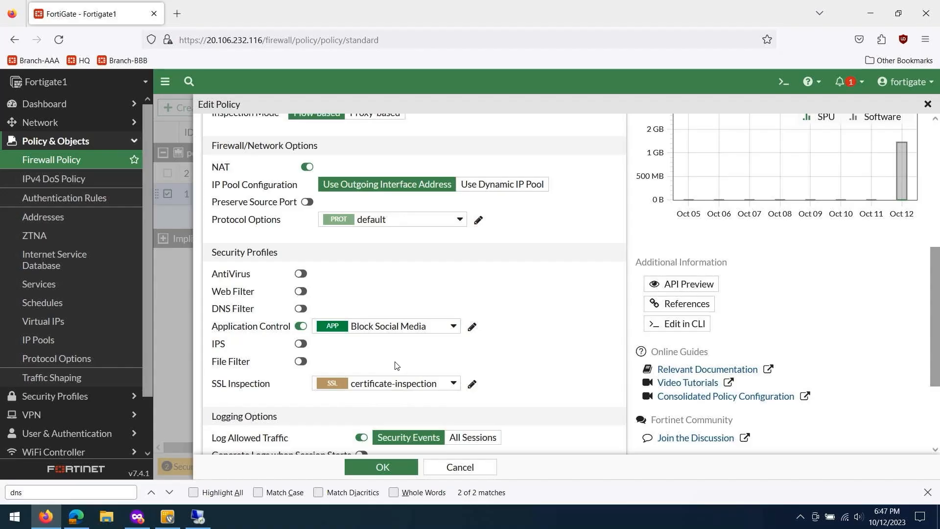
{"action": "scroll", "coordinate": [458, 324], "scroll_direction": "down", "scroll_amount": 5}
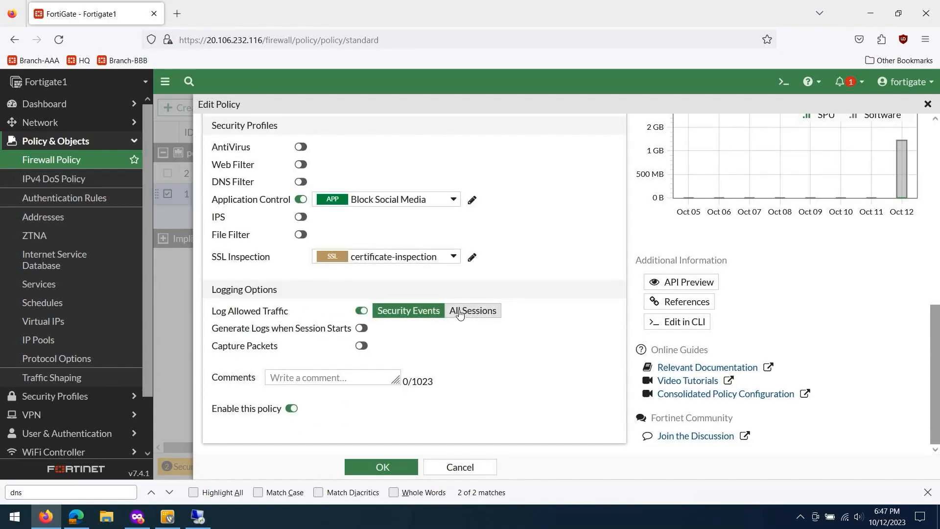
{"action": "left_click", "coordinate": [380, 467]}
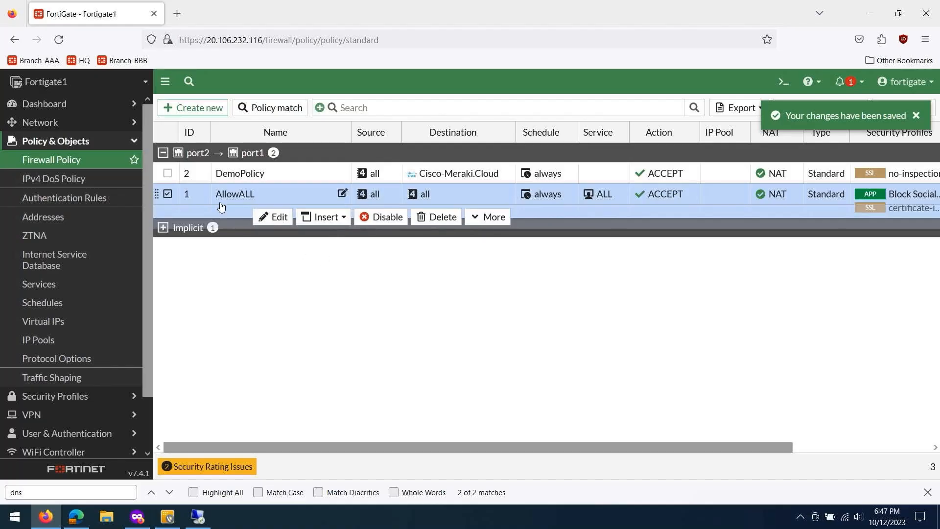
{"action": "left_click", "coordinate": [168, 195]}
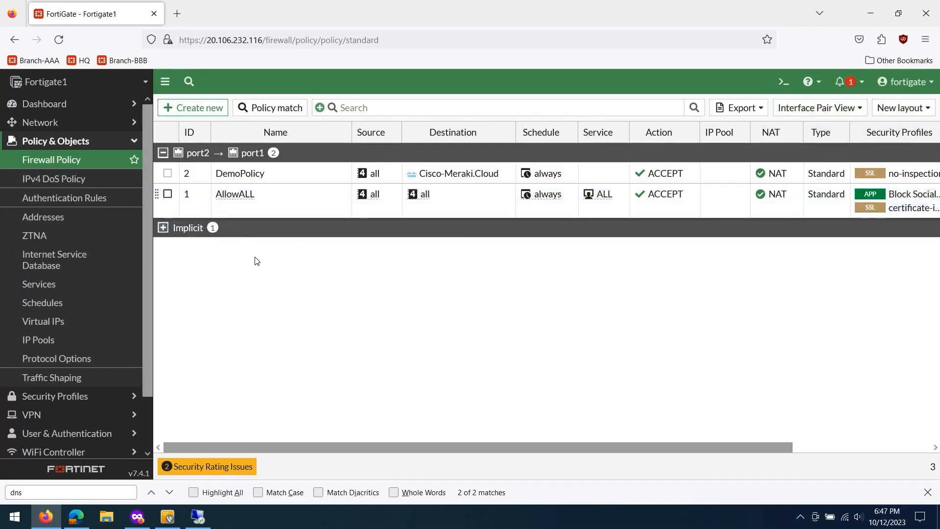
- Switch to the remote desktop, close all open Firefox tabs and relaunch Firefox
{"action": "left_click", "coordinate": [198, 516]}
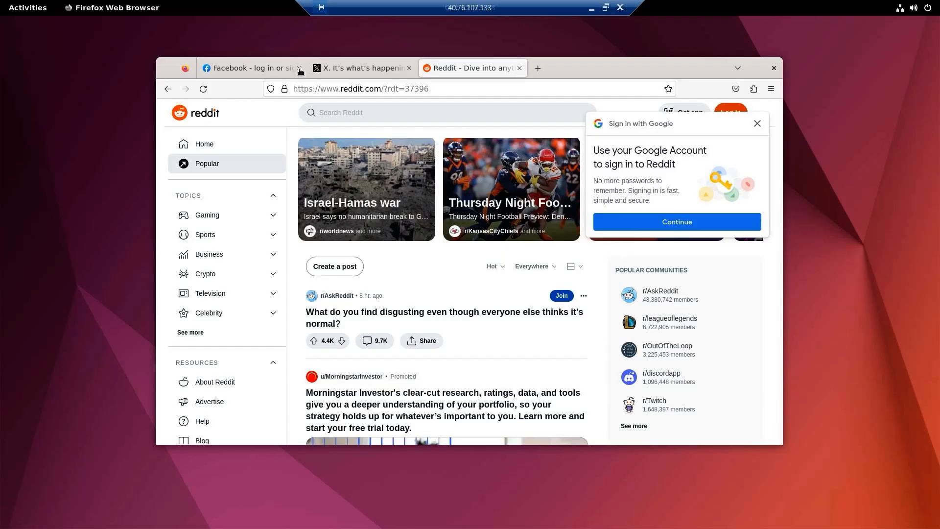
{"action": "left_click", "coordinate": [300, 68]}
{"action": "left_click", "coordinate": [300, 68]}
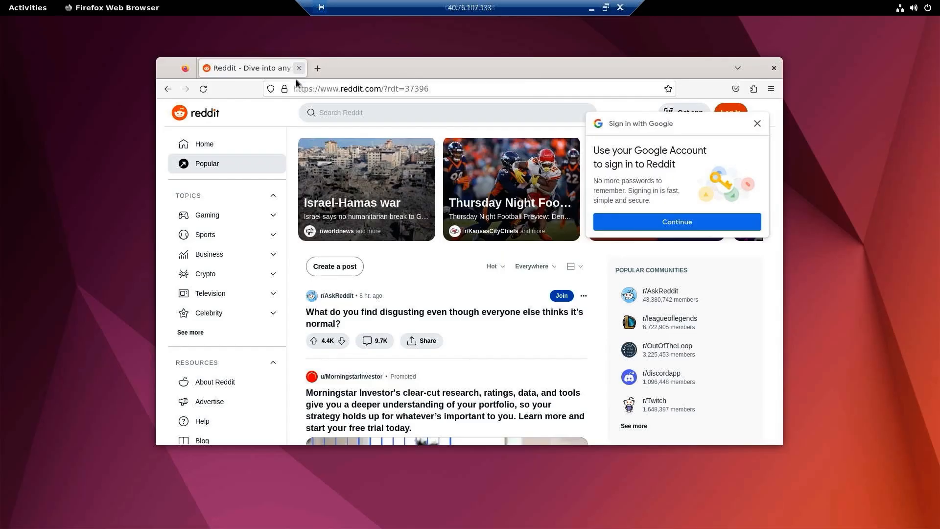
{"action": "left_click", "coordinate": [300, 68]}
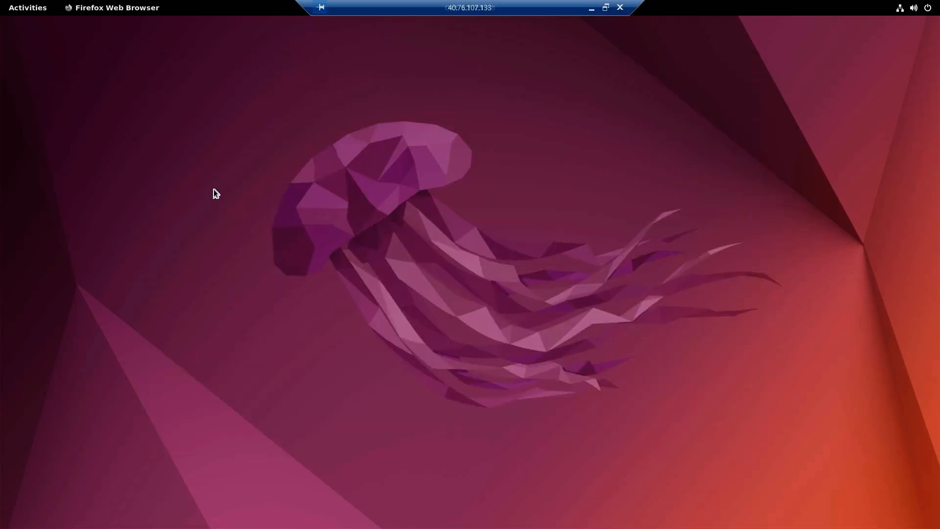
{"action": "left_click", "coordinate": [36, 11]}
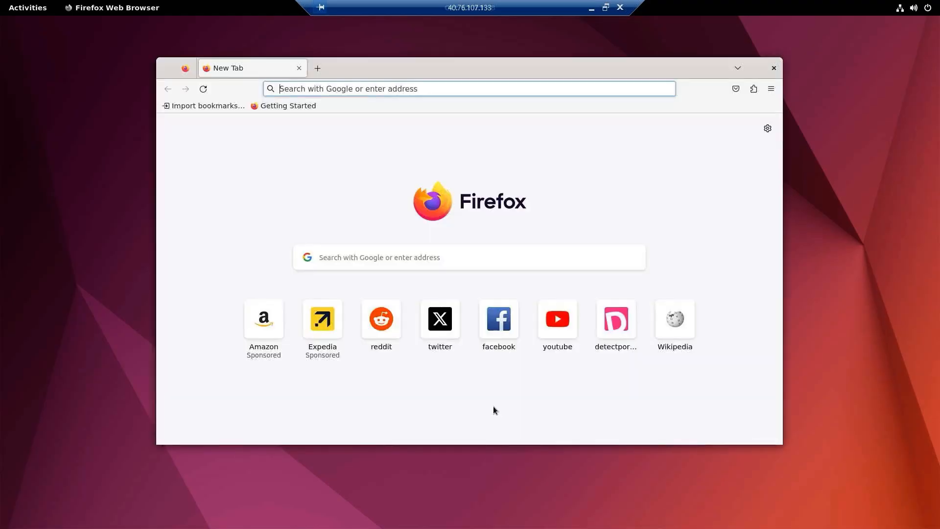
- Load Facebook, Twitter and Reddit from the Firefox start page shortcuts, using separate tabs
{"action": "left_click", "coordinate": [508, 321]}
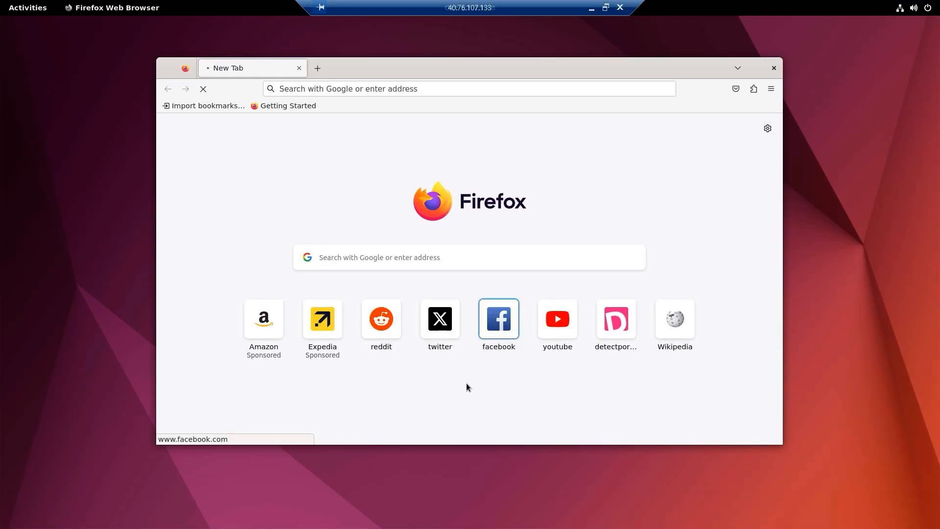
{"action": "left_click", "coordinate": [445, 332]}
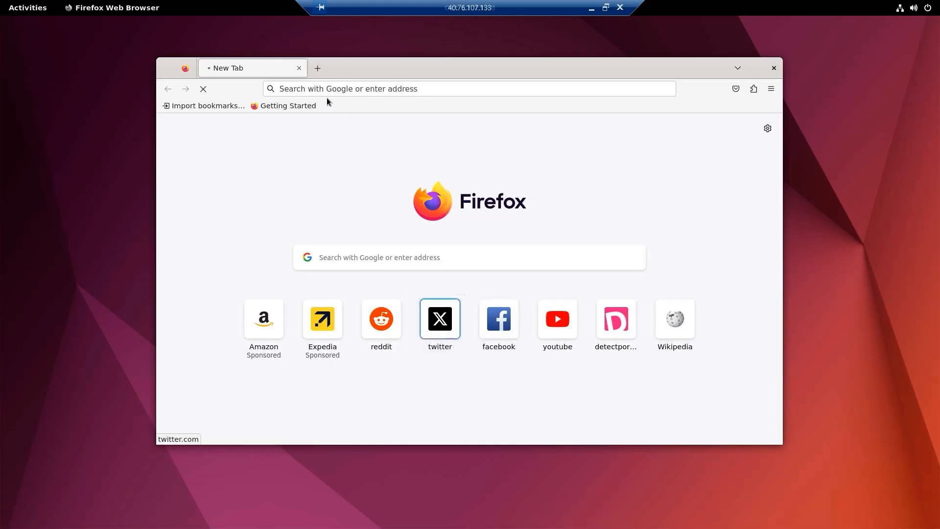
{"action": "left_click", "coordinate": [314, 71]}
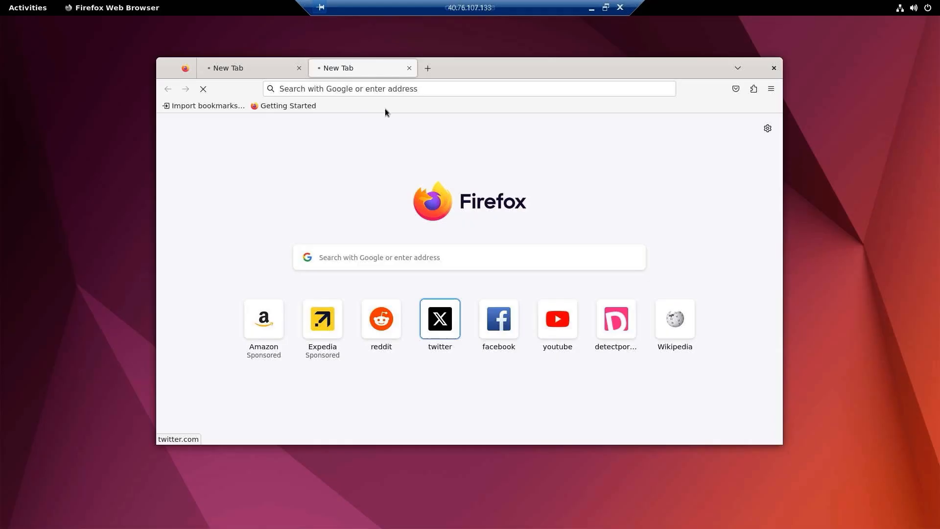
{"action": "middle_click", "coordinate": [384, 322]}
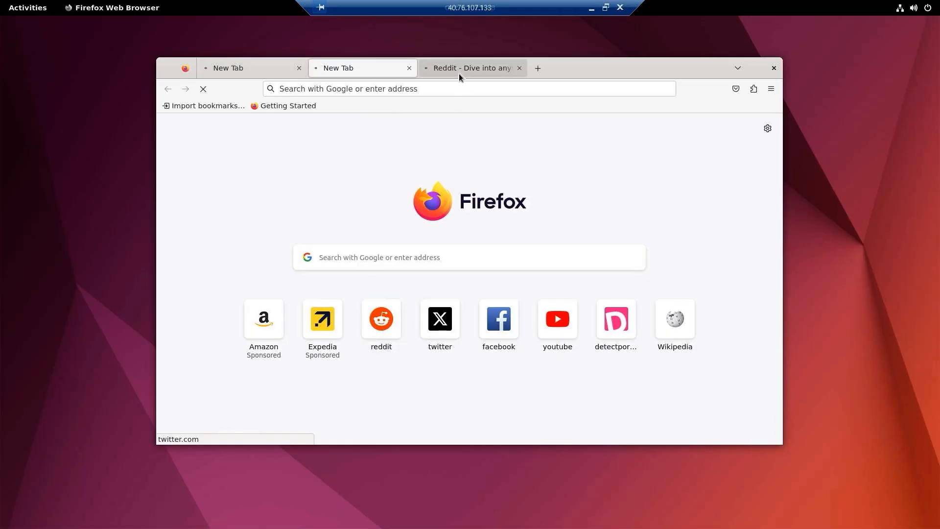
- Check whether the Reddit, Facebook and Twitter tabs load under the updated policy
{"action": "left_click", "coordinate": [459, 72]}
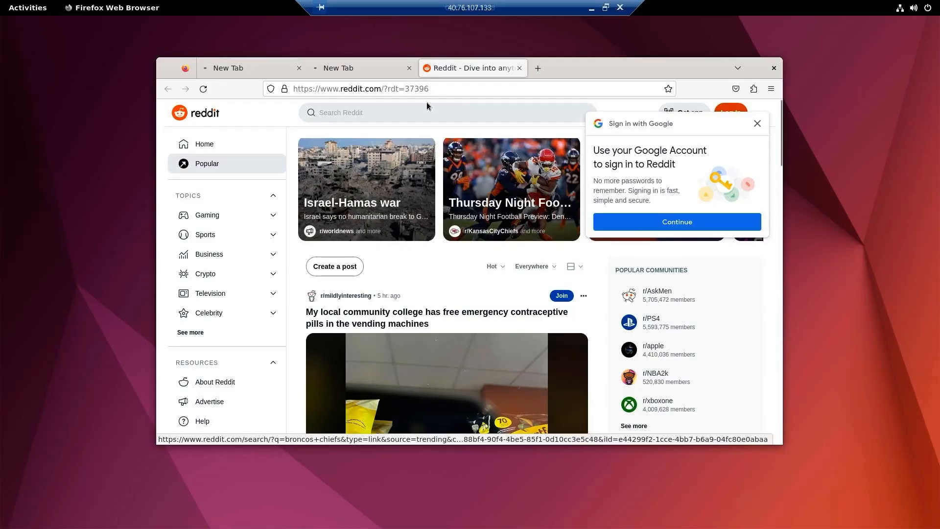
{"action": "left_click", "coordinate": [257, 73]}
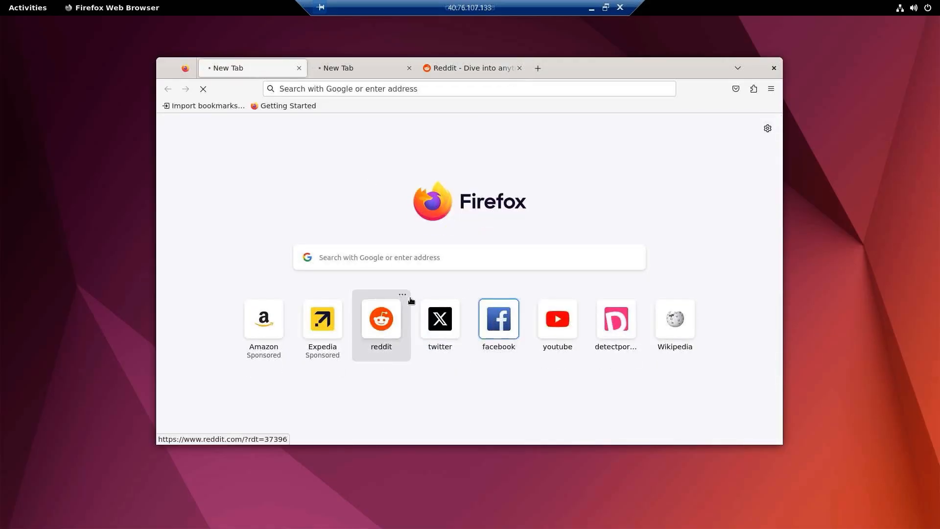
{"action": "left_click", "coordinate": [328, 70]}
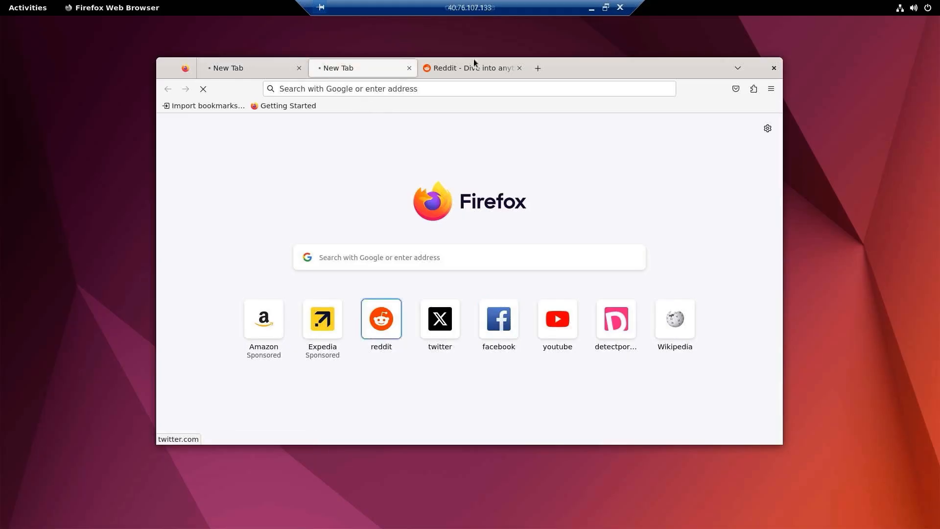
- Test access to YouTube in a new tab, then close that tab
{"action": "left_click", "coordinate": [538, 67]}
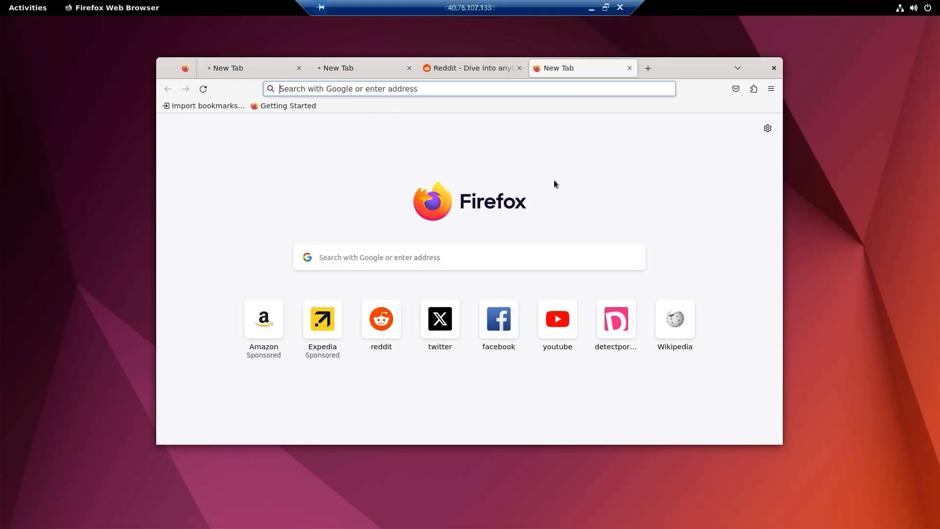
{"action": "left_click", "coordinate": [557, 321]}
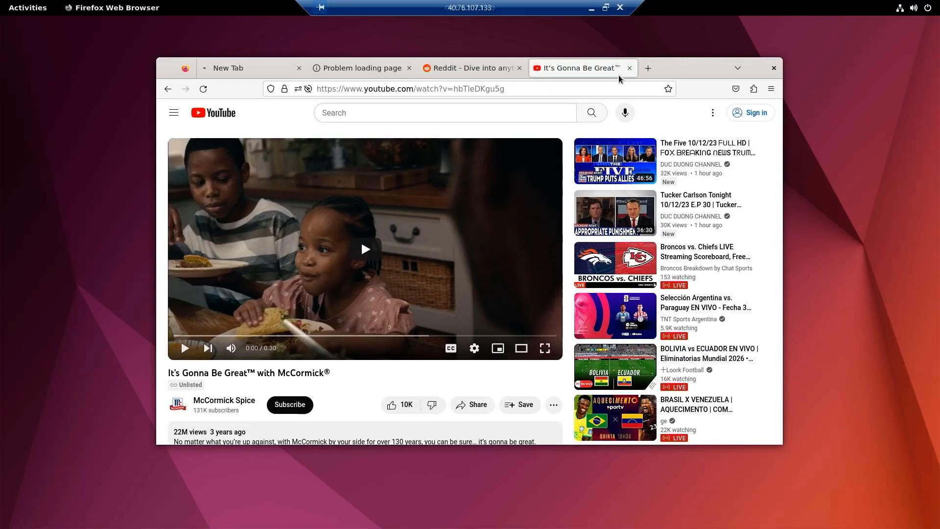
{"action": "left_click", "coordinate": [629, 67]}
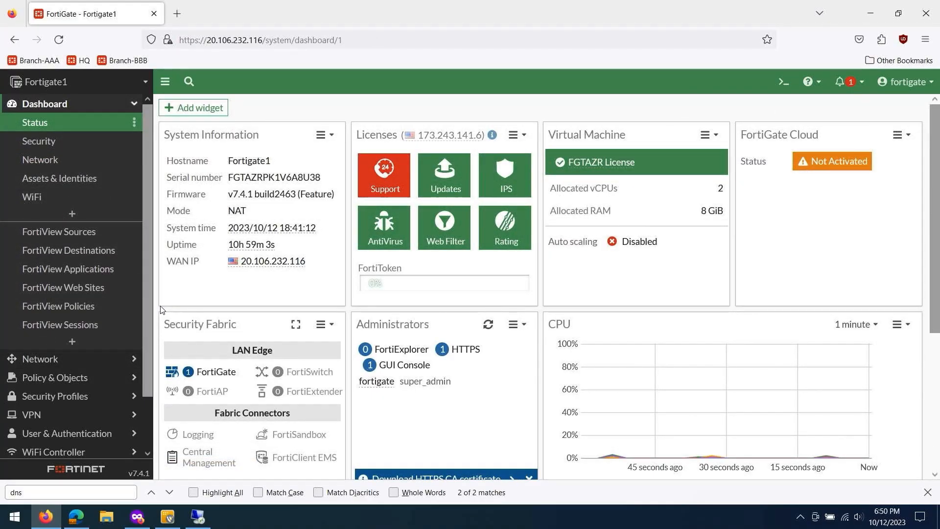
- Switch back to the FortiGate web interface and open the Forward Traffic log
{"action": "scroll", "coordinate": [69, 382], "scroll_direction": "down", "scroll_amount": 3}
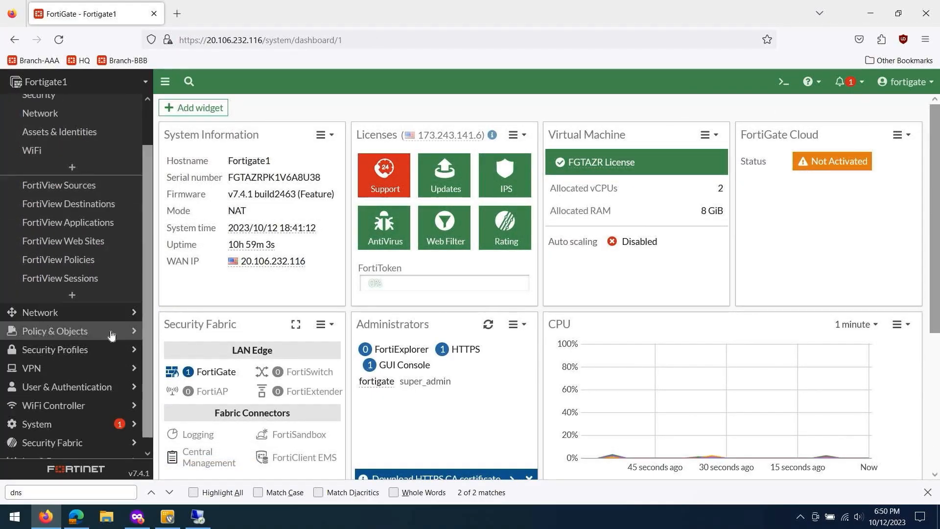
{"action": "left_click", "coordinate": [64, 456]}
{"action": "left_click", "coordinate": [72, 297]}
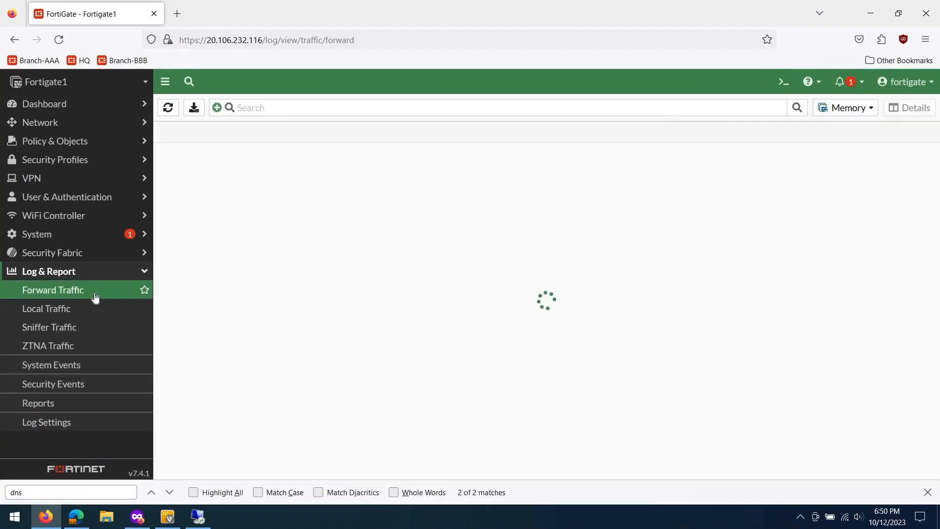
- Open the log details of the denied Twitter entry timestamped 18:50:12
{"action": "mouse_move", "coordinate": [369, 223]}
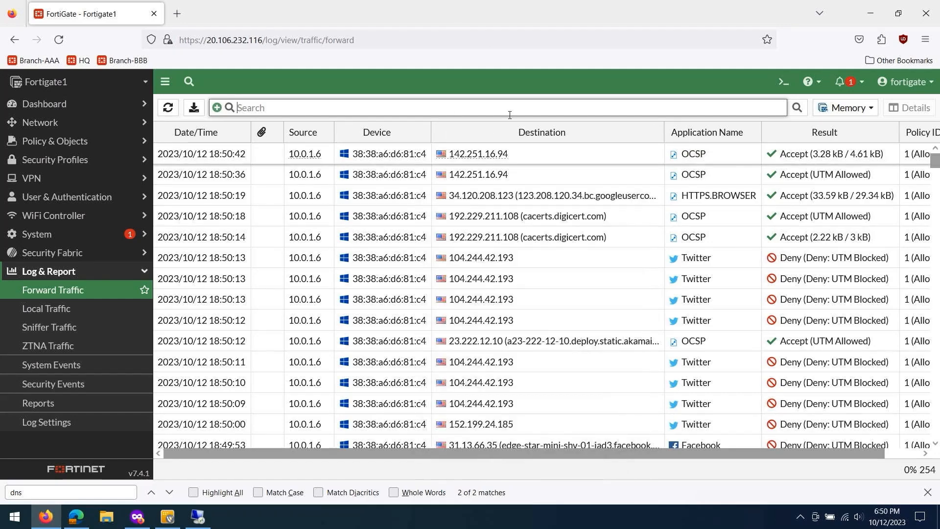
{"action": "left_click", "coordinate": [577, 263]}
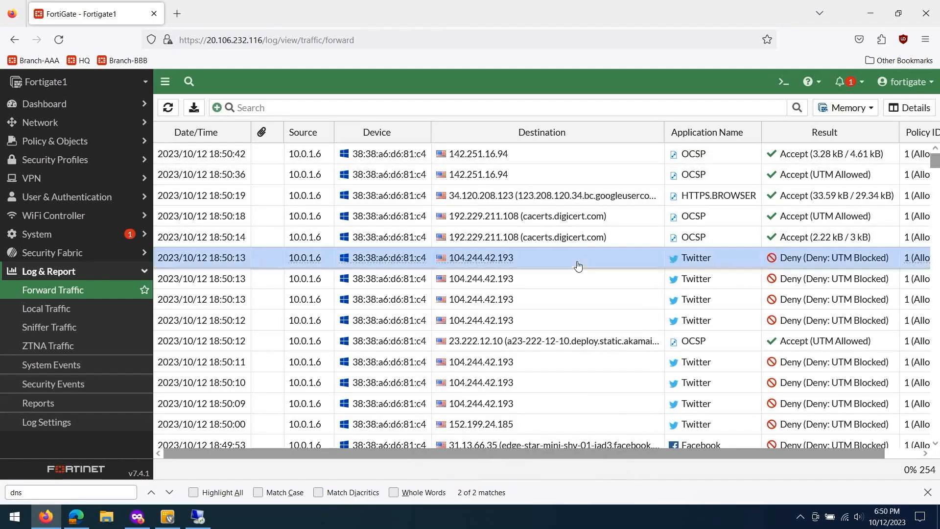
{"action": "left_click", "coordinate": [563, 324]}
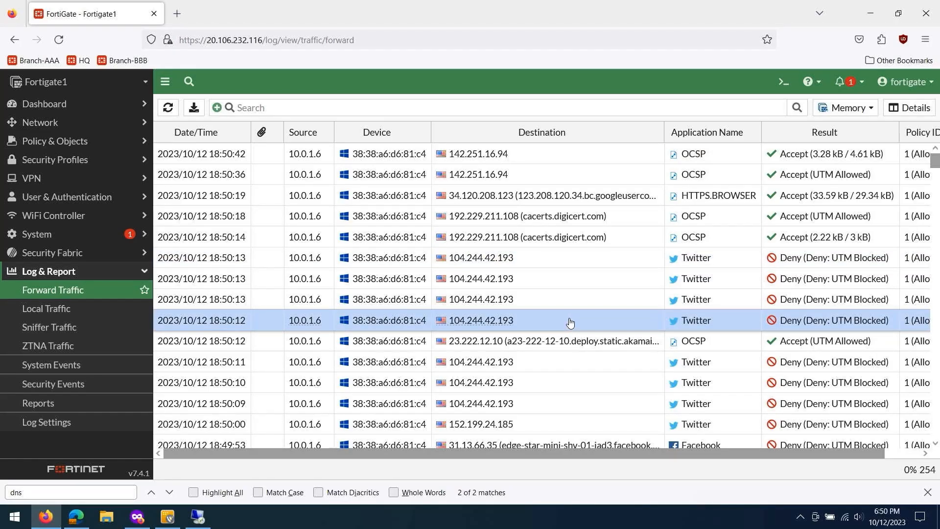
{"action": "mouse_move", "coordinate": [711, 322]}
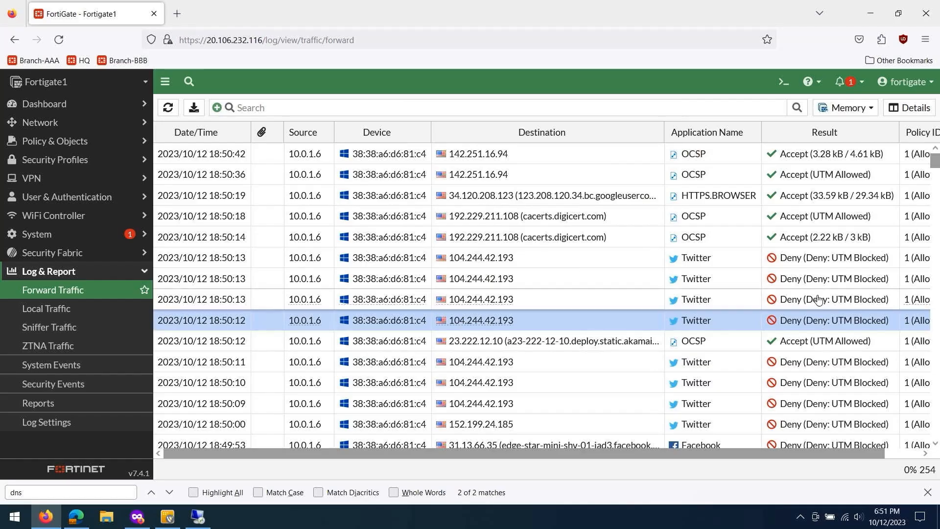
{"action": "double_click", "coordinate": [800, 321]}
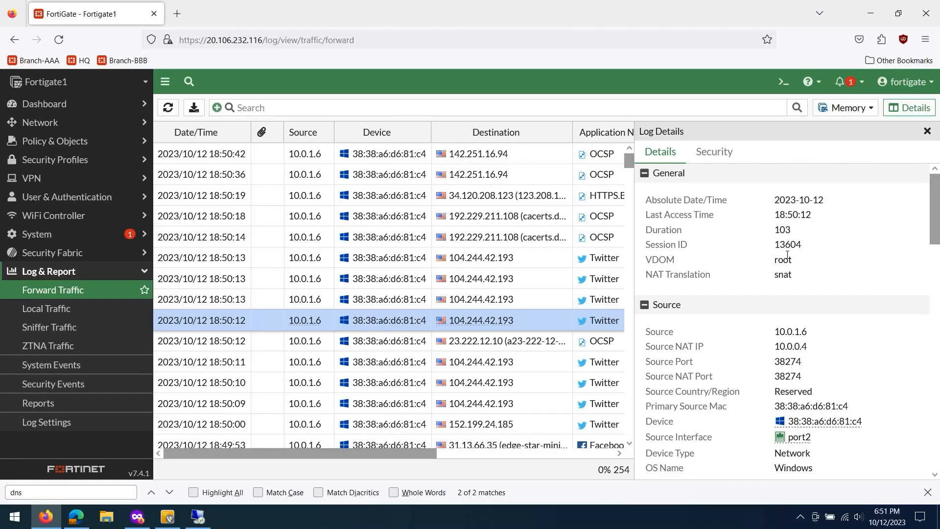
- Examine the source and destination details of the Twitter log entry, highlighting its destination address
{"action": "scroll", "coordinate": [754, 266], "scroll_direction": "down", "scroll_amount": 3}
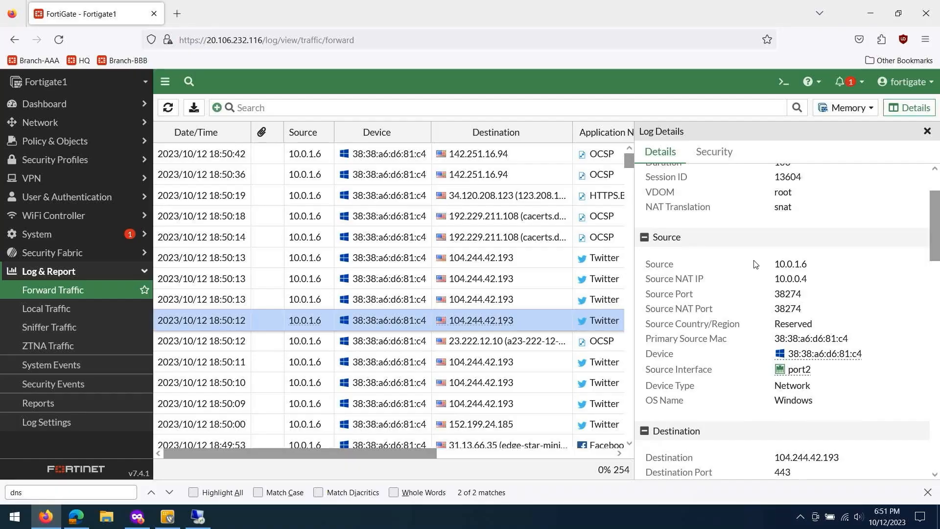
{"action": "scroll", "coordinate": [755, 266], "scroll_direction": "down", "scroll_amount": 6}
{"action": "scroll", "coordinate": [756, 267], "scroll_direction": "down", "scroll_amount": 3}
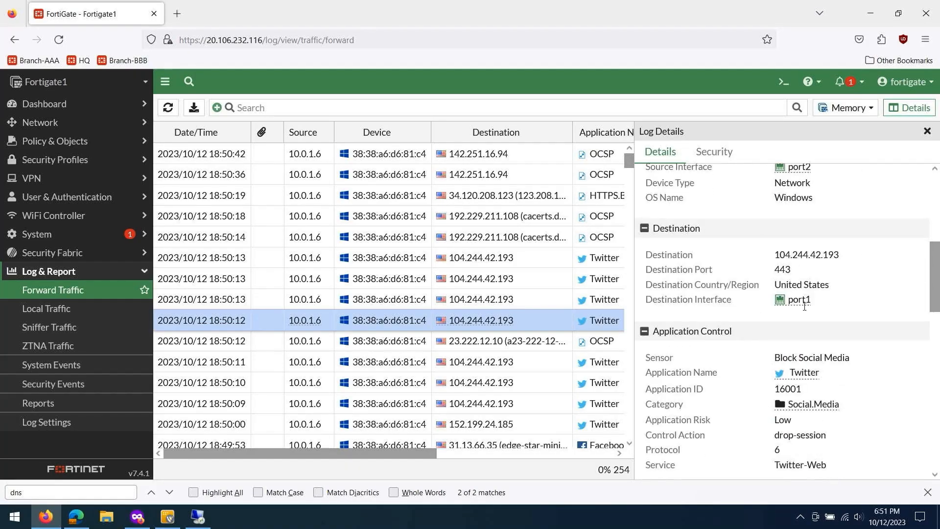
{"action": "left_click_drag", "start_coordinate": [808, 300], "coordinate": [757, 288]}
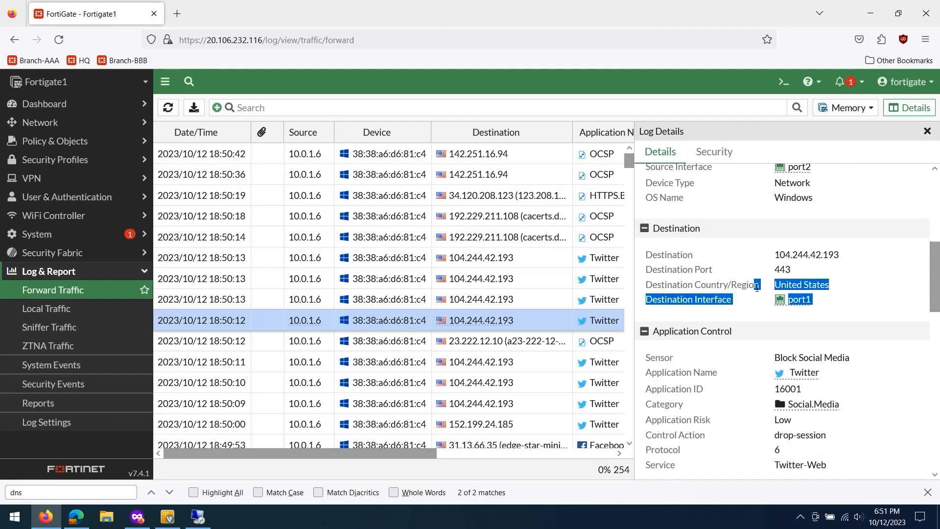
{"action": "left_click", "coordinate": [771, 315]}
{"action": "left_click_drag", "start_coordinate": [773, 255], "coordinate": [846, 255]}
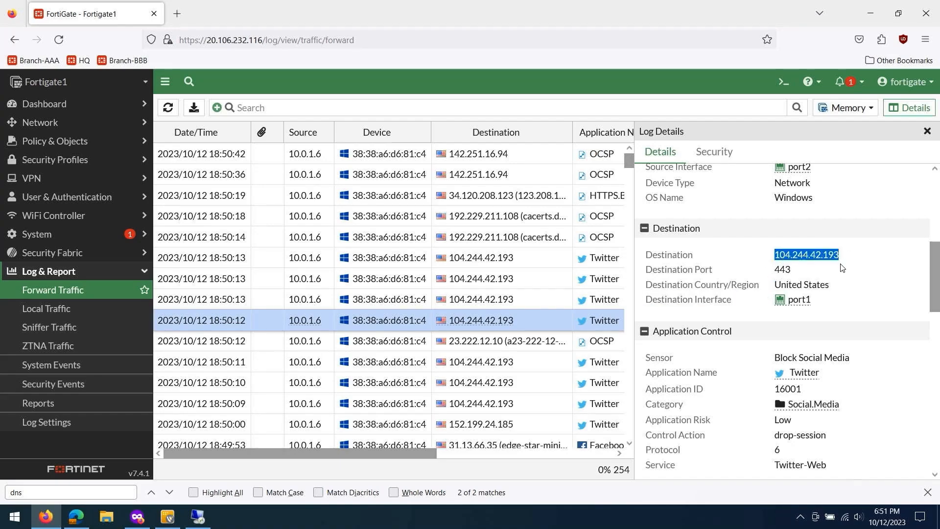
- Review the Application Control, Data, Action and Other sections of the Twitter entry and close its log details
{"action": "scroll", "coordinate": [842, 264], "scroll_direction": "down", "scroll_amount": 3}
{"action": "left_click_drag", "start_coordinate": [655, 268], "coordinate": [733, 268]}
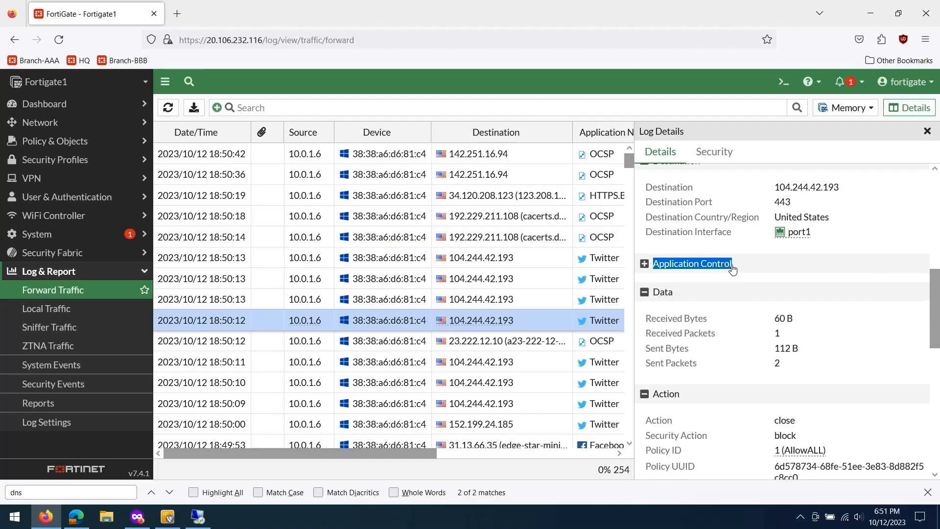
{"action": "left_click", "coordinate": [644, 264]}
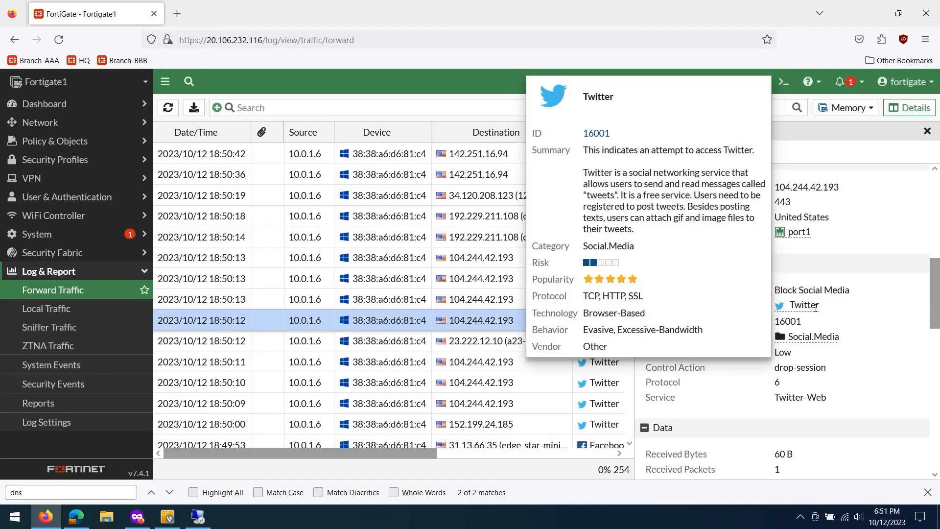
{"action": "scroll", "coordinate": [805, 283], "scroll_direction": "down", "scroll_amount": 1}
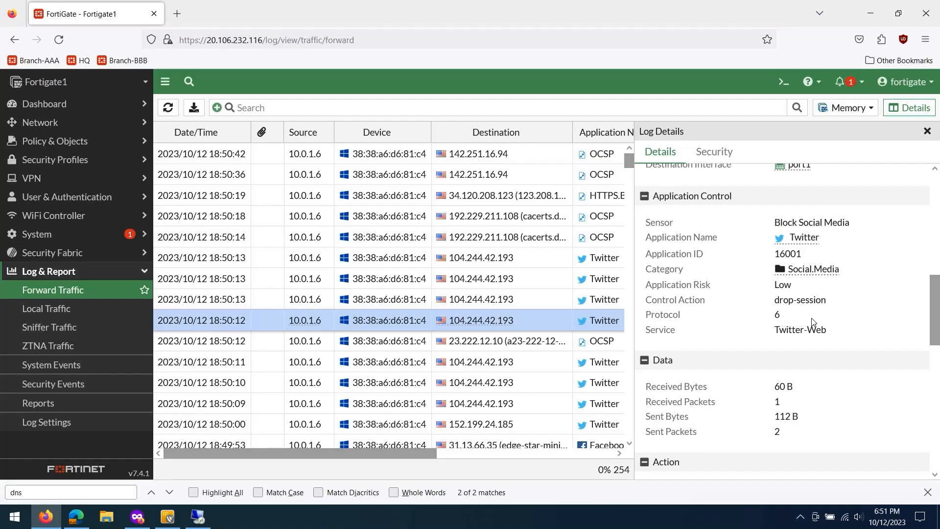
{"action": "scroll", "coordinate": [766, 314], "scroll_direction": "down", "scroll_amount": 6}
{"action": "scroll", "coordinate": [766, 313], "scroll_direction": "down", "scroll_amount": 3}
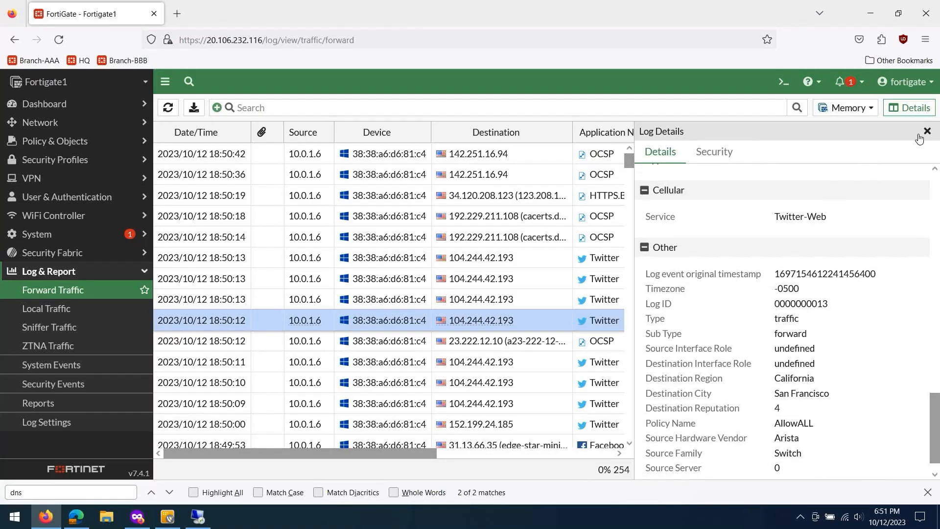
{"action": "left_click", "coordinate": [926, 132]}
- Find the denied Facebook entries in the Forward Traffic log and select the upper one timestamped 18:49:53
{"action": "scroll", "coordinate": [640, 279], "scroll_direction": "down", "scroll_amount": 3}
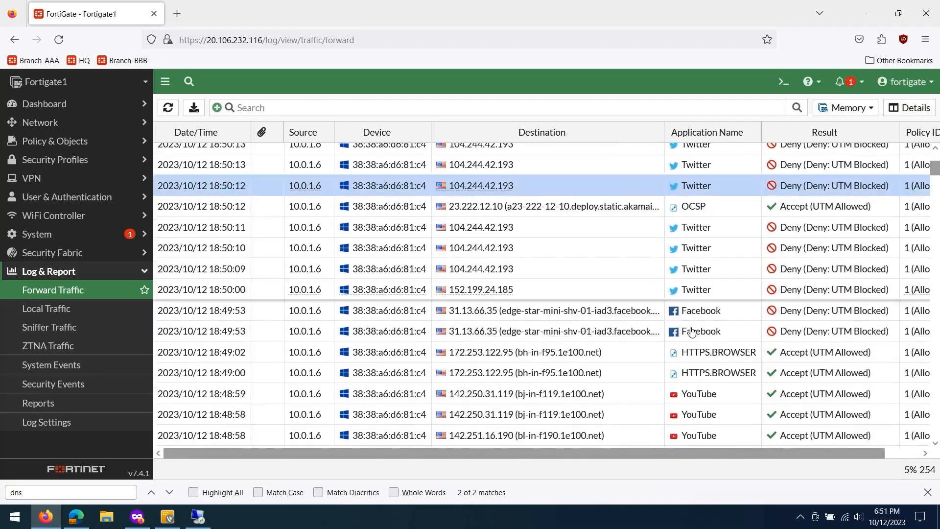
{"action": "left_click", "coordinate": [691, 316]}
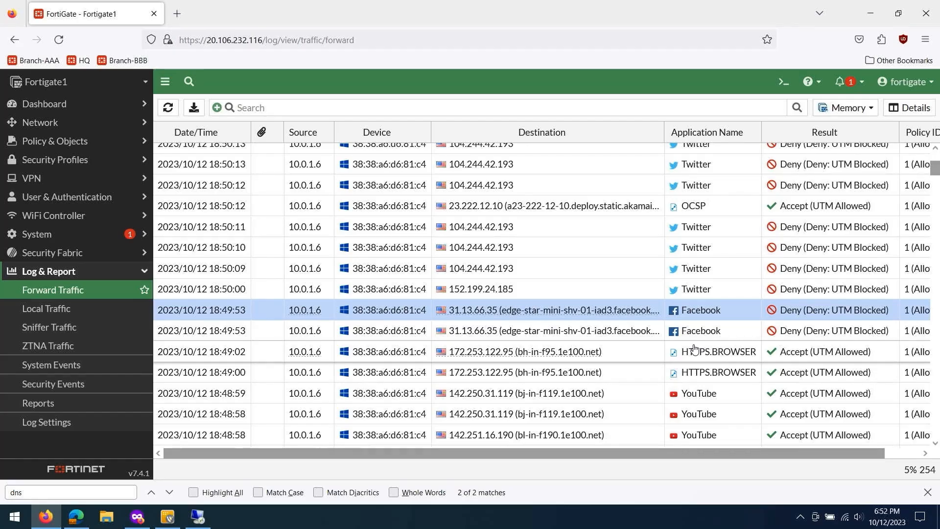
{"action": "scroll", "coordinate": [597, 296], "scroll_direction": "up", "scroll_amount": 3}
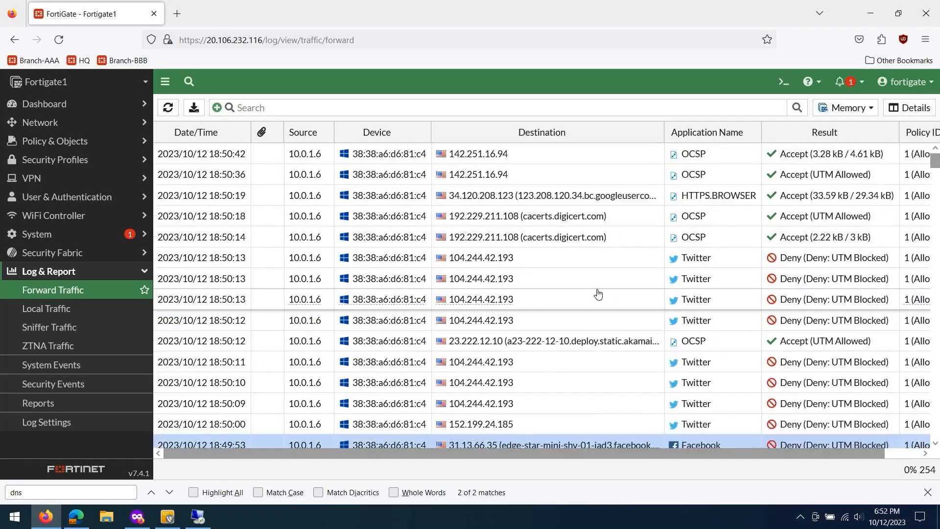
- Search the web for "fortiguard internet service database" in a new tab and open FortiGuard's Internet Services page
{"action": "left_click", "coordinate": [177, 13]}
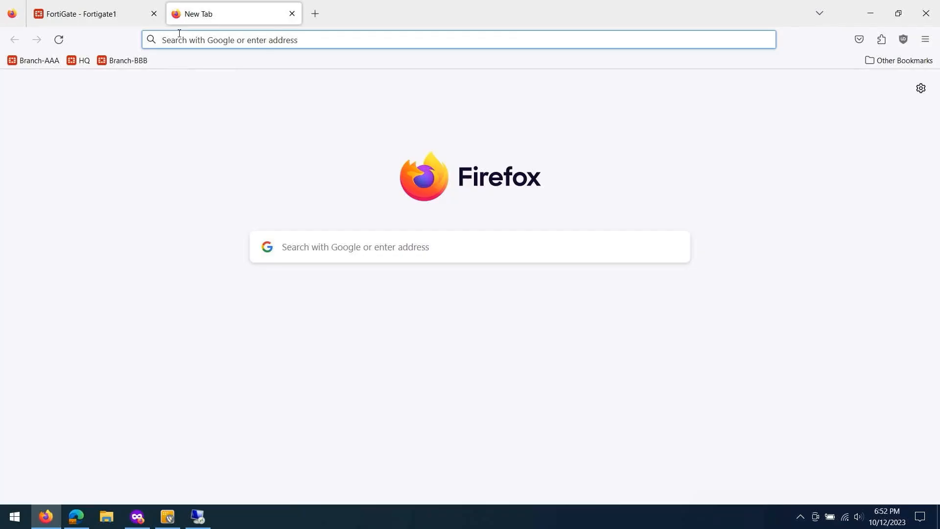
{"action": "type", "text": "fort"}
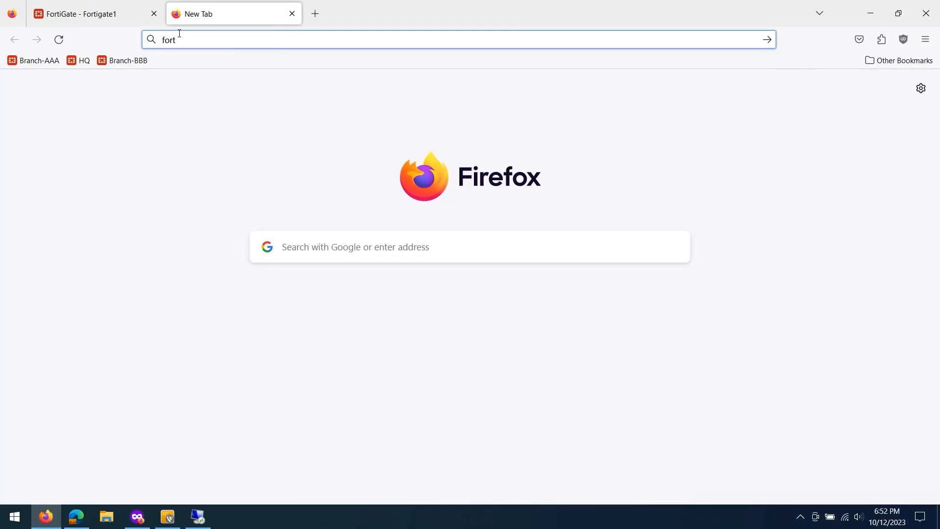
{"action": "type", "text": "iguard "}
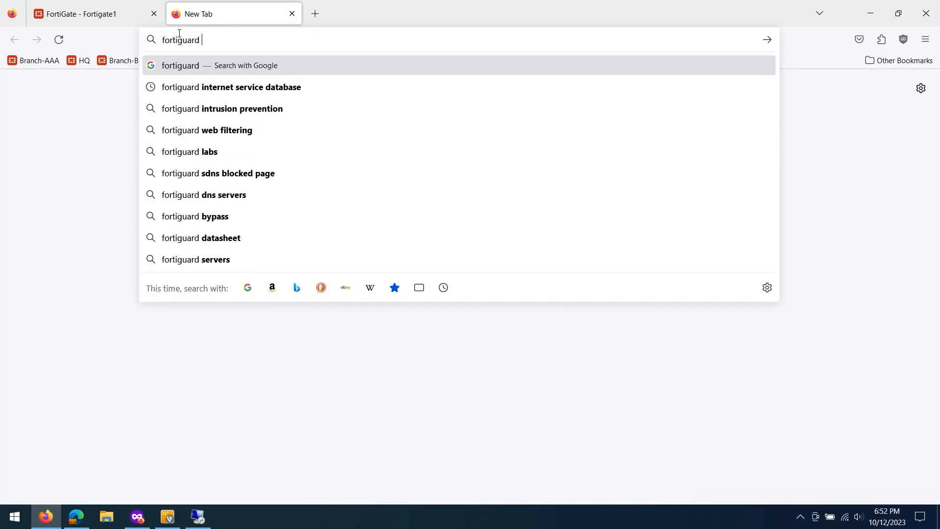
{"action": "type", "text": "internet"}
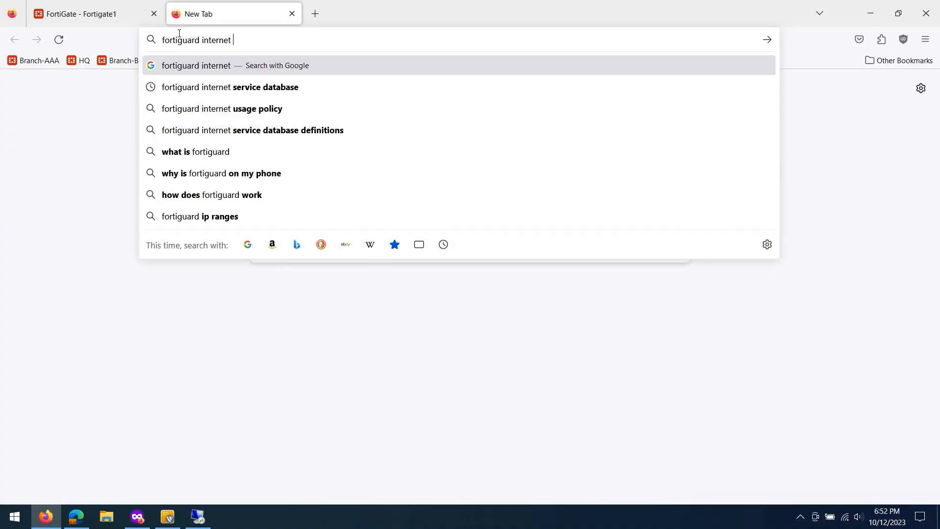
{"action": "key", "text": "Down"}
{"action": "key", "text": "Return"}
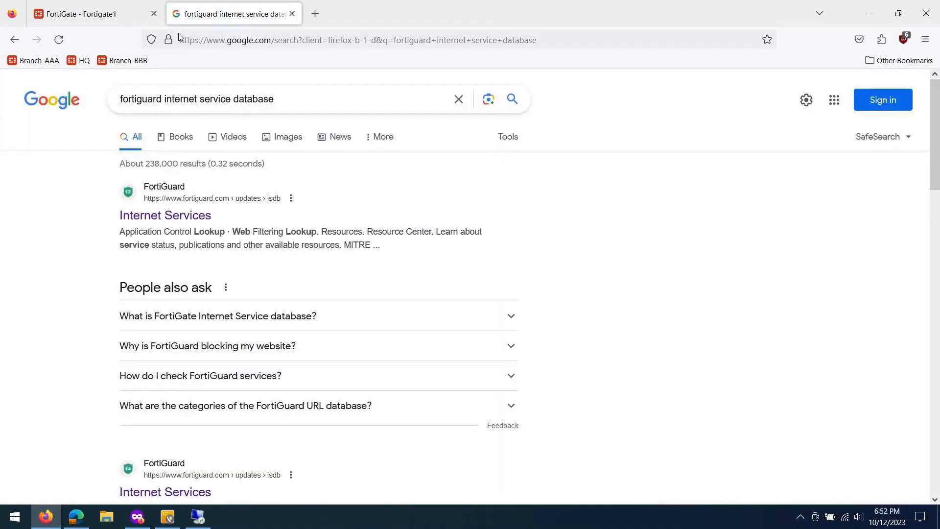
{"action": "left_click", "coordinate": [153, 218]}
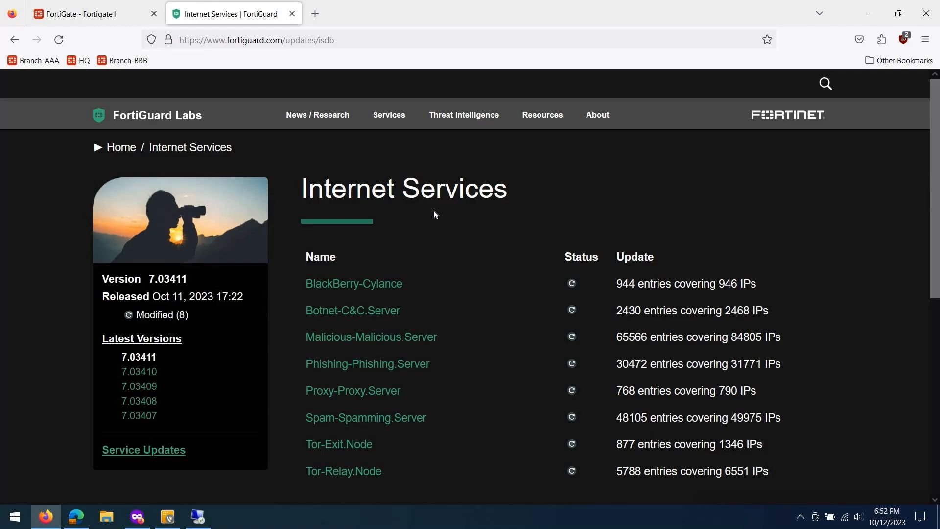
- Look over the Internet Services list and display the entries for database version 7.03412
{"action": "scroll", "coordinate": [433, 348], "scroll_direction": "down", "scroll_amount": 3}
{"action": "scroll", "coordinate": [436, 349], "scroll_direction": "up", "scroll_amount": 2}
{"action": "scroll", "coordinate": [436, 348], "scroll_direction": "up", "scroll_amount": 1}
{"action": "left_click", "coordinate": [139, 359]}
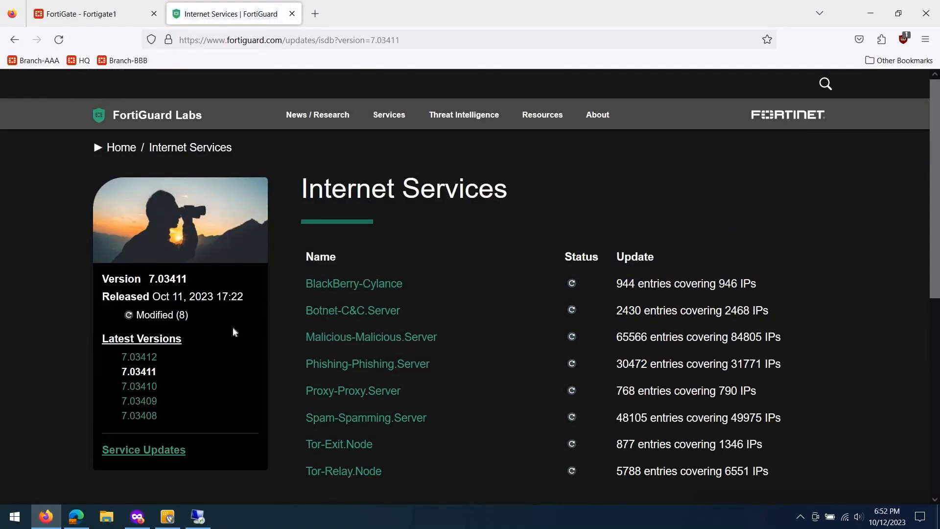
{"action": "left_click", "coordinate": [147, 358]}
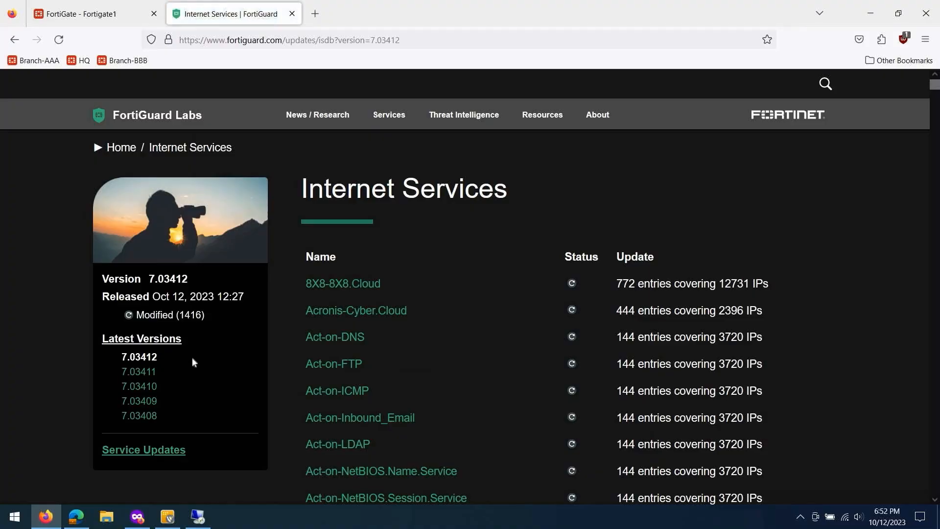
- Locate Act-on-NTP in the version 7.03412 list, highlight its entry count and open its encyclopedia page
{"action": "scroll", "coordinate": [596, 265], "scroll_direction": "down", "scroll_amount": 3}
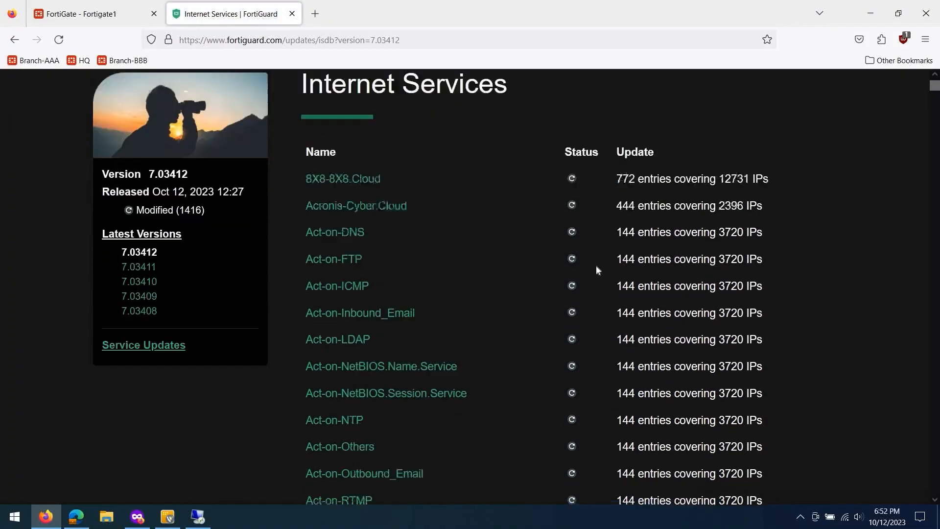
{"action": "left_click_drag", "start_coordinate": [301, 395], "coordinate": [402, 399]}
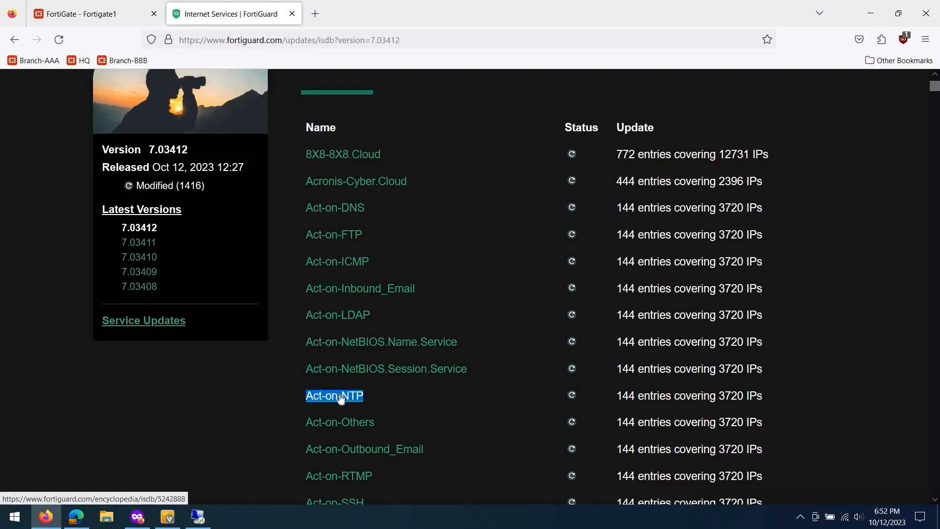
{"action": "left_click_drag", "start_coordinate": [607, 396], "coordinate": [659, 396]}
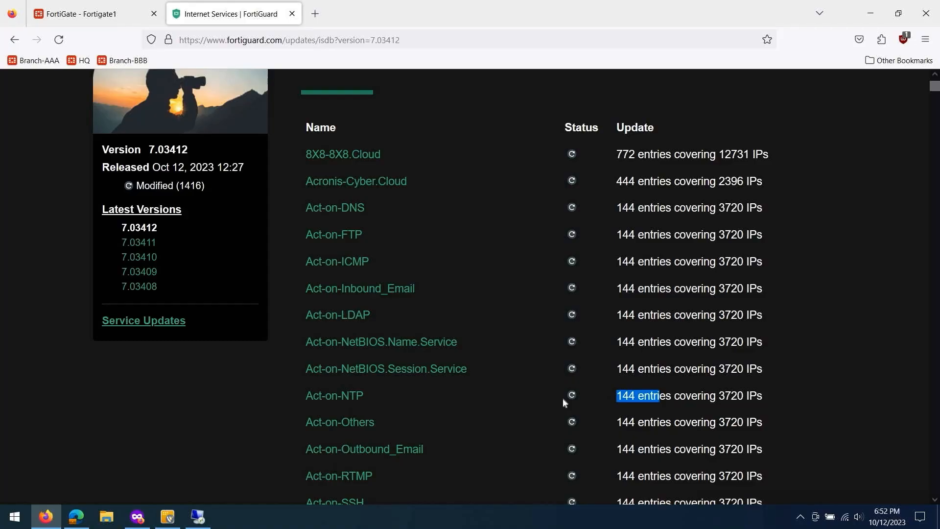
{"action": "left_click", "coordinate": [359, 400]}
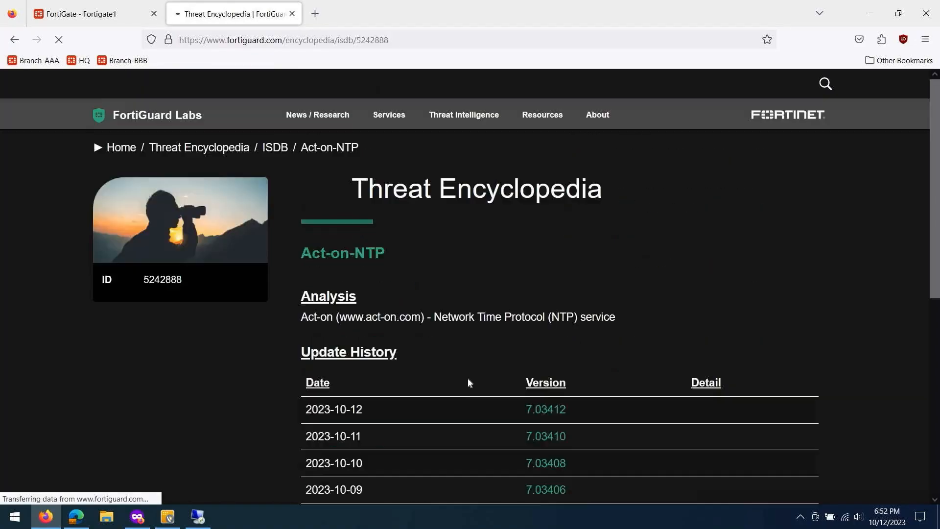
- Read the analysis description and skim the update history on the Act-on-NTP page
{"action": "scroll", "coordinate": [453, 312], "scroll_direction": "down", "scroll_amount": 2}
{"action": "left_click_drag", "start_coordinate": [301, 260], "coordinate": [618, 252]}
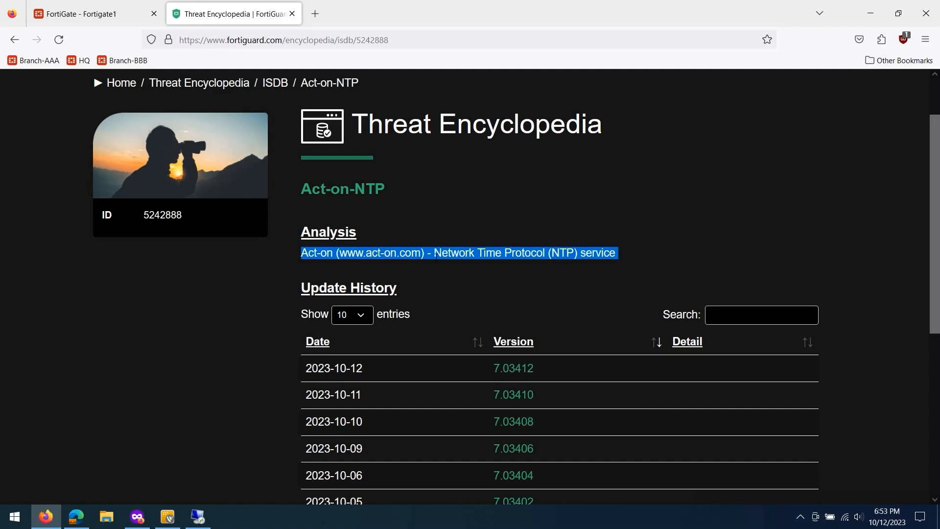
{"action": "scroll", "coordinate": [532, 289], "scroll_direction": "down", "scroll_amount": 4}
{"action": "scroll", "coordinate": [534, 286], "scroll_direction": "up", "scroll_amount": 5}
{"action": "left_click", "coordinate": [490, 256]}
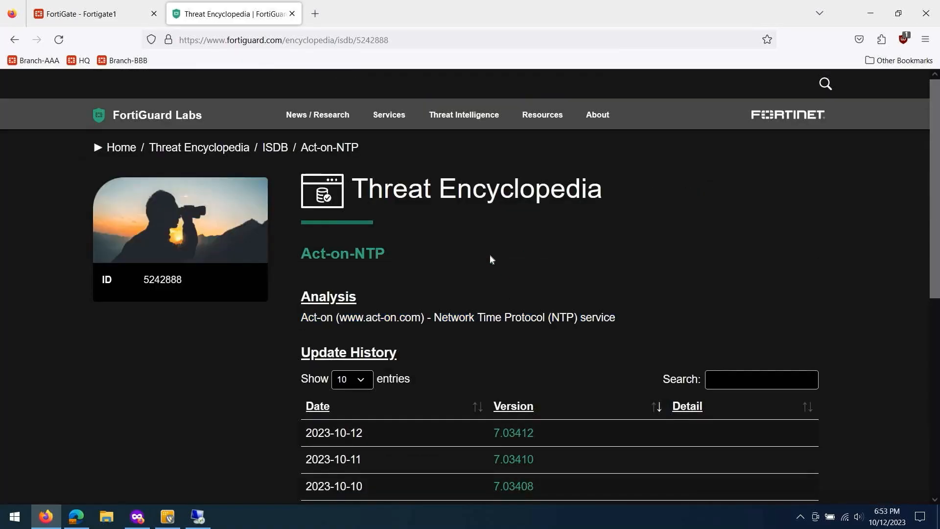
- Open version 7.03393 from the update history and examine the Act-on-NTP entry in its Internet Services list
{"action": "scroll", "coordinate": [492, 253], "scroll_direction": "down", "scroll_amount": 3}
{"action": "scroll", "coordinate": [493, 255], "scroll_direction": "down", "scroll_amount": 5}
{"action": "left_click", "coordinate": [522, 319]}
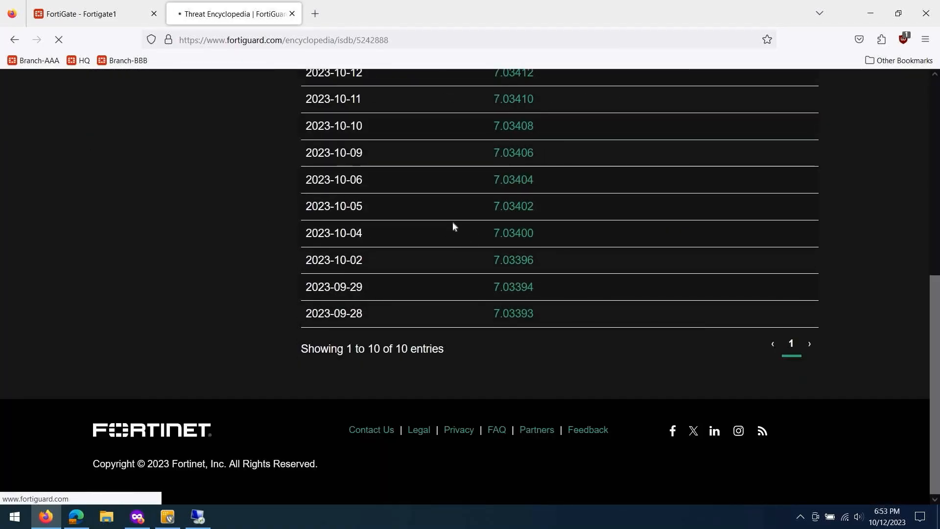
{"action": "scroll", "coordinate": [457, 239], "scroll_direction": "down", "scroll_amount": 4}
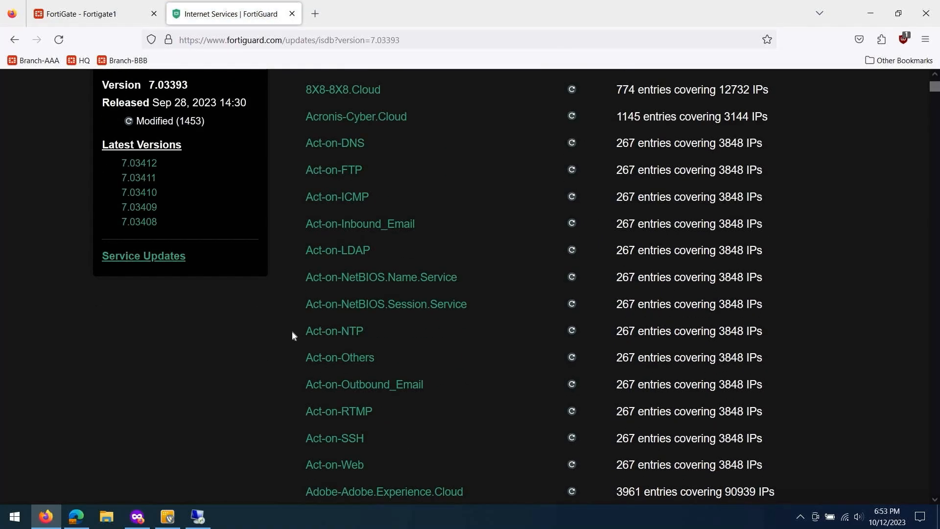
{"action": "scroll", "coordinate": [219, 172], "scroll_direction": "up", "scroll_amount": 1}
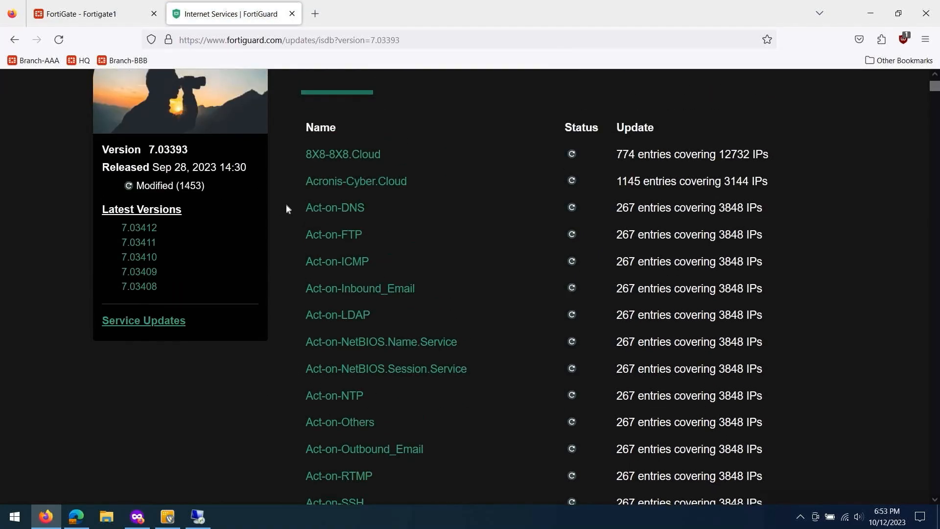
{"action": "scroll", "coordinate": [383, 200], "scroll_direction": "down", "scroll_amount": 1}
{"action": "scroll", "coordinate": [391, 204], "scroll_direction": "up", "scroll_amount": 2}
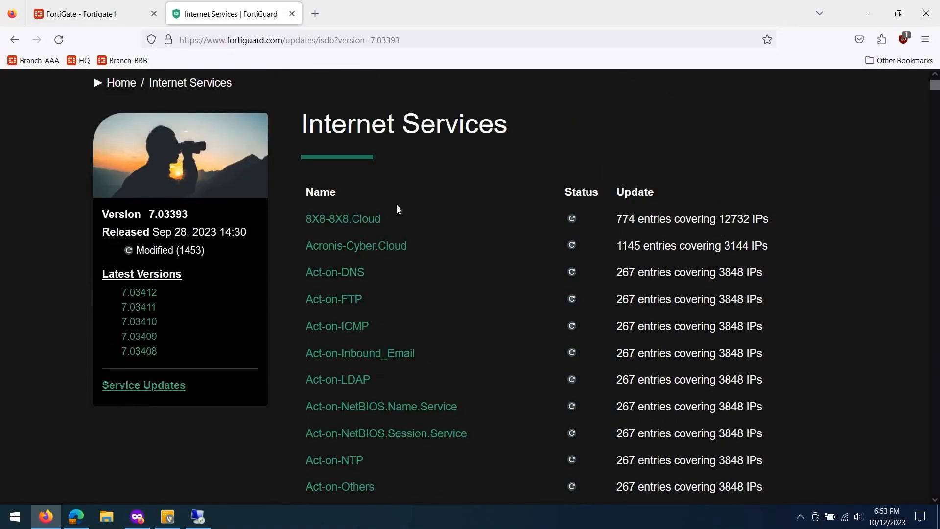
{"action": "scroll", "coordinate": [400, 208], "scroll_direction": "down", "scroll_amount": 2}
{"action": "left_click_drag", "start_coordinate": [297, 329], "coordinate": [654, 331]}
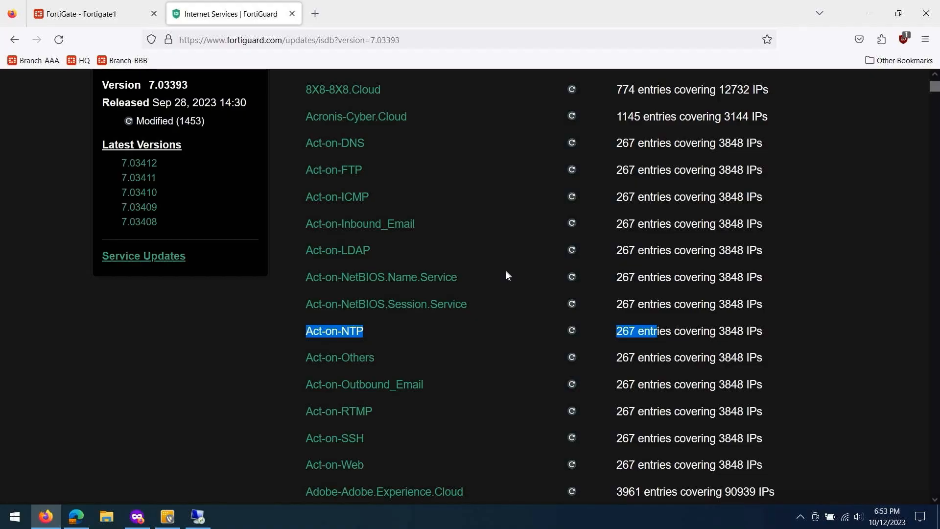
{"action": "scroll", "coordinate": [436, 143], "scroll_direction": "up", "scroll_amount": 4}
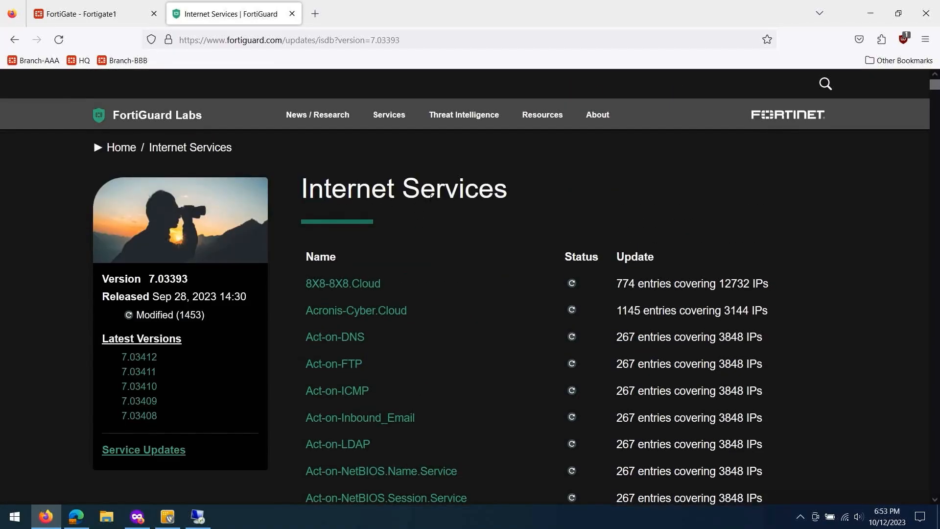
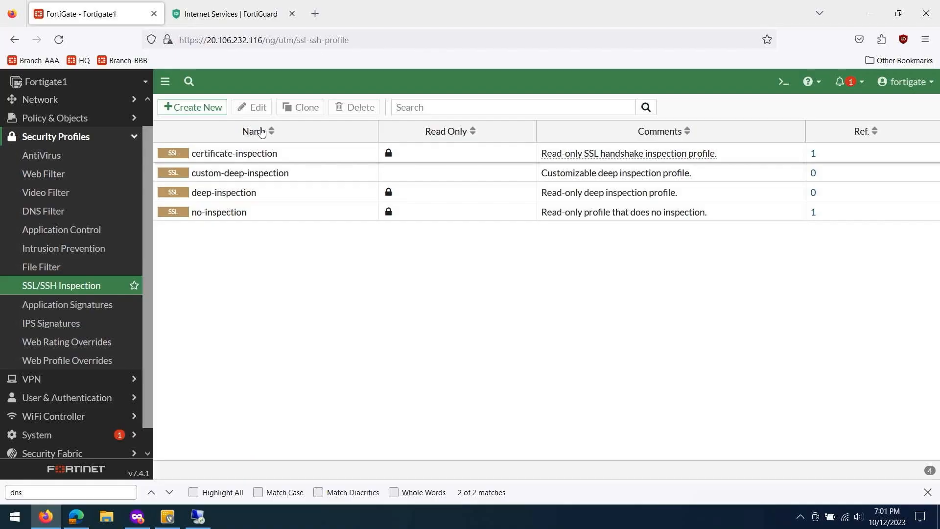
- Open the custom-deep-inspection SSL/SSH profile for editing and set its HTTPS port mapping to 443,8080
{"action": "double_click", "coordinate": [291, 181]}
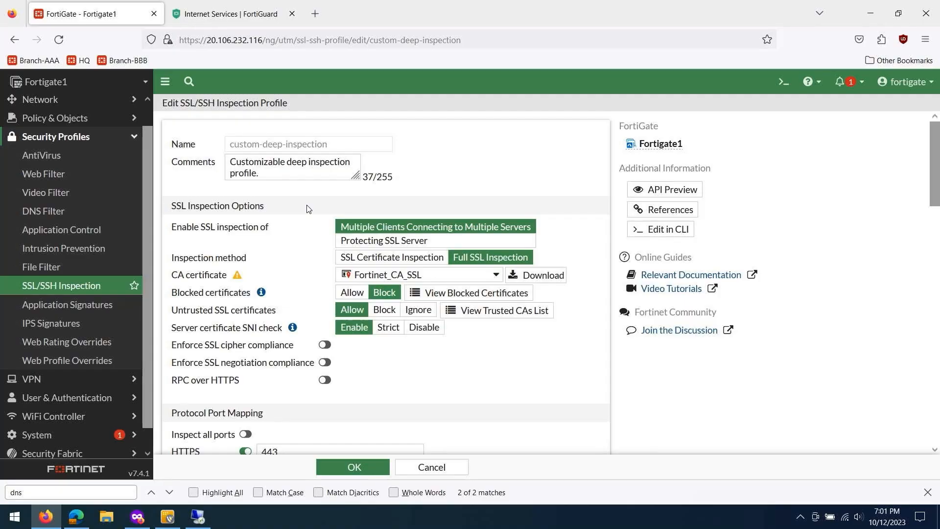
{"action": "scroll", "coordinate": [283, 205], "scroll_direction": "down", "scroll_amount": 2}
{"action": "scroll", "coordinate": [283, 206], "scroll_direction": "down", "scroll_amount": 3}
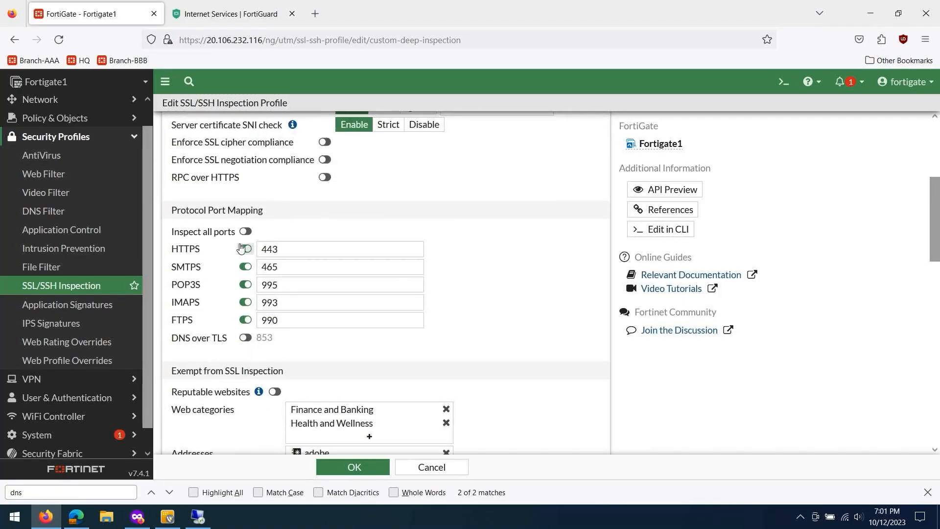
{"action": "left_click", "coordinate": [300, 248]}
{"action": "type", "text": ",8080"}
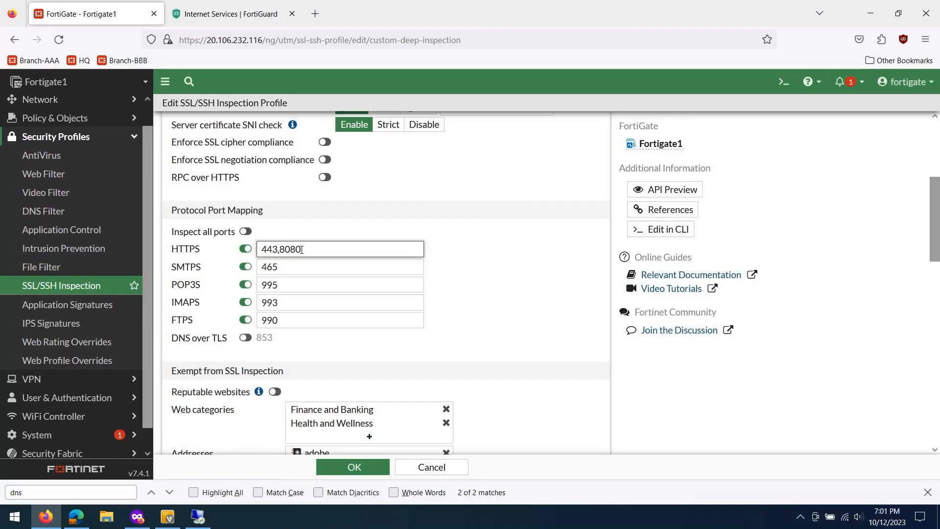
- Add port 32100 to the HTTPS port mapping so it reads 443,8080,32100, and save the custom-deep-inspection profile
{"action": "type", "text": ","}
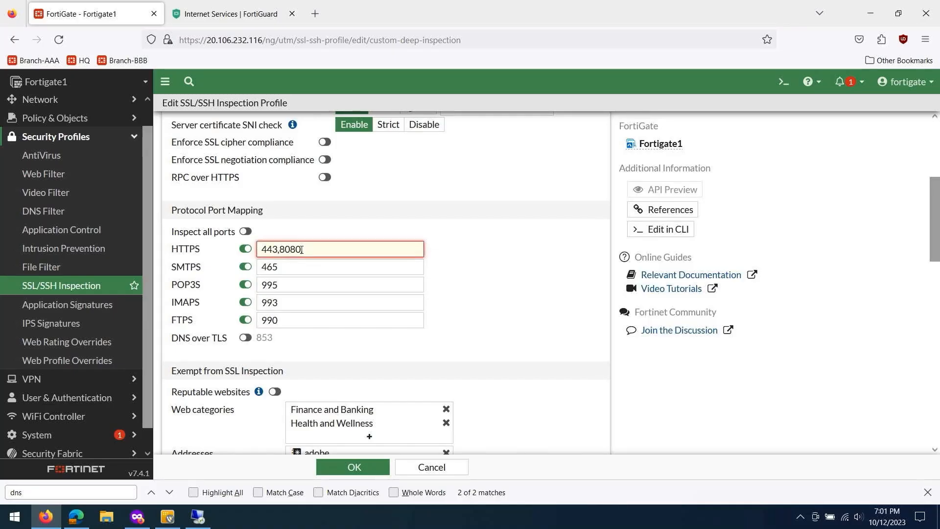
{"action": "type", "text": "32100"}
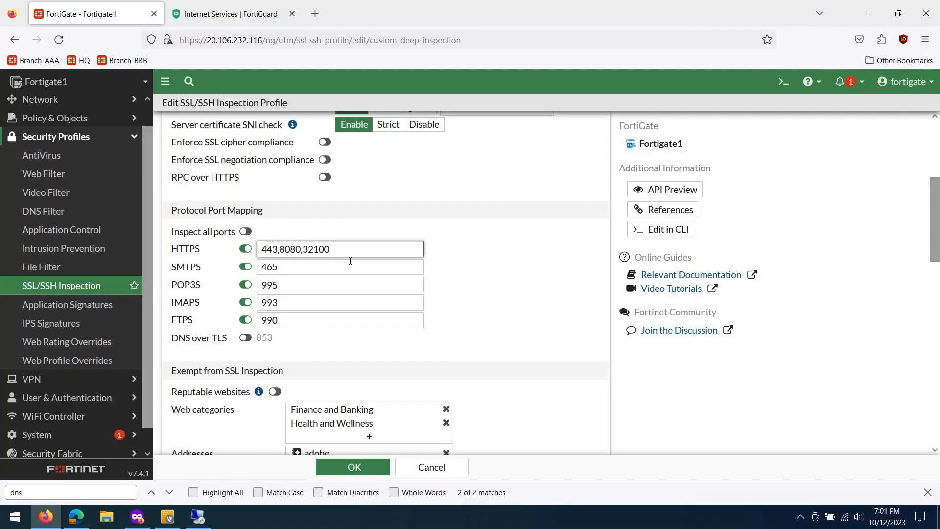
{"action": "left_click", "coordinate": [355, 467]}
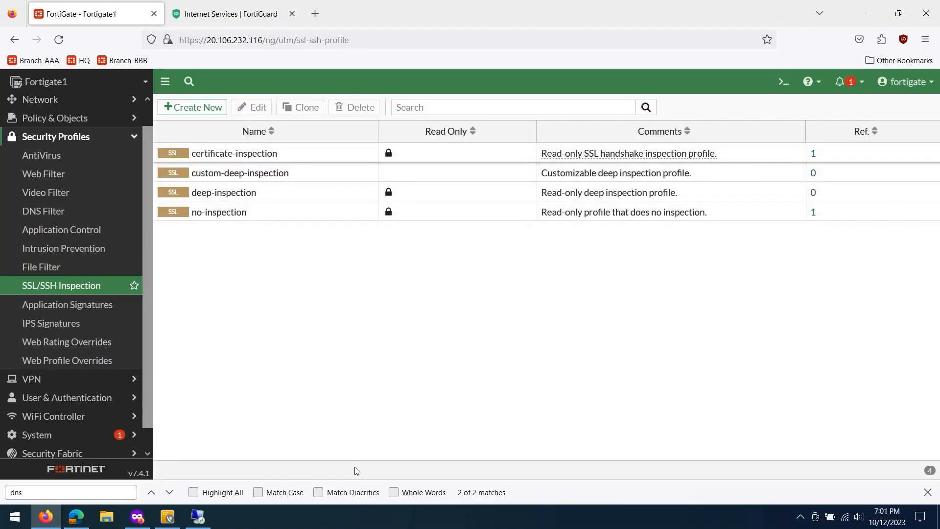
- Open the Block Social Media application control sensor for editing and review its categories, overrides and options
{"action": "left_click", "coordinate": [40, 230]}
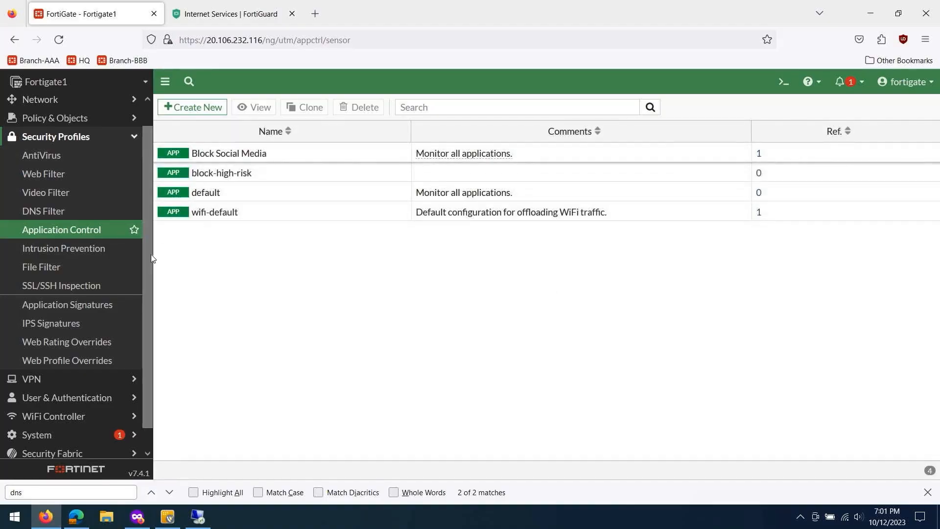
{"action": "mouse_move", "coordinate": [241, 157]}
{"action": "double_click", "coordinate": [252, 158]}
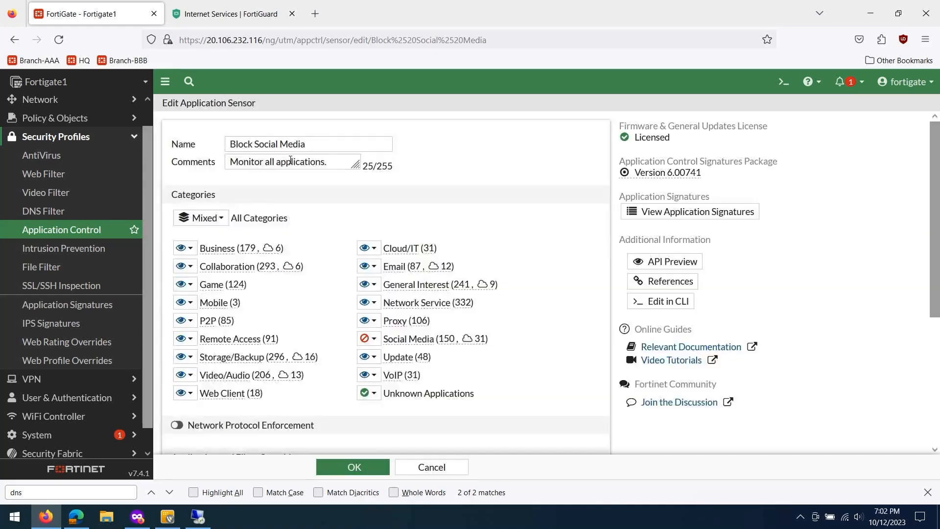
{"action": "scroll", "coordinate": [405, 230], "scroll_direction": "down", "scroll_amount": 6}
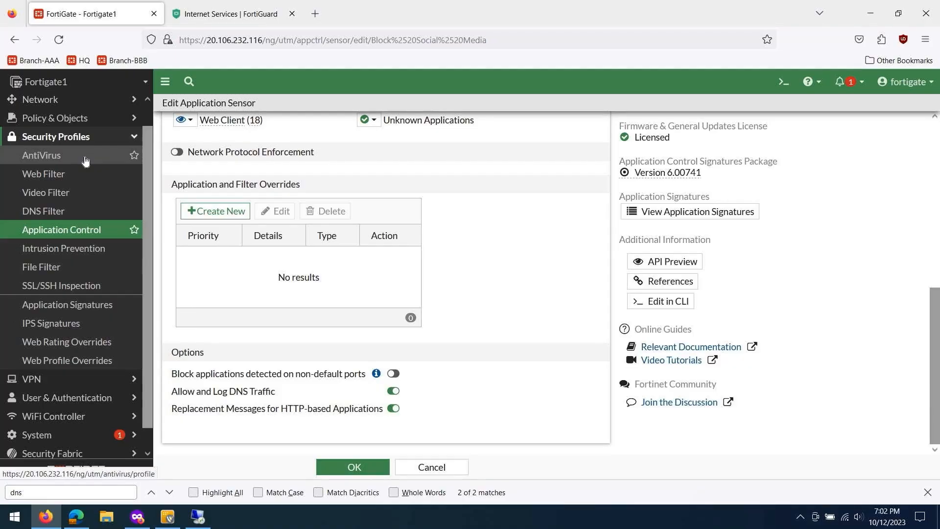
{"action": "scroll", "coordinate": [338, 206], "scroll_direction": "up", "scroll_amount": 4}
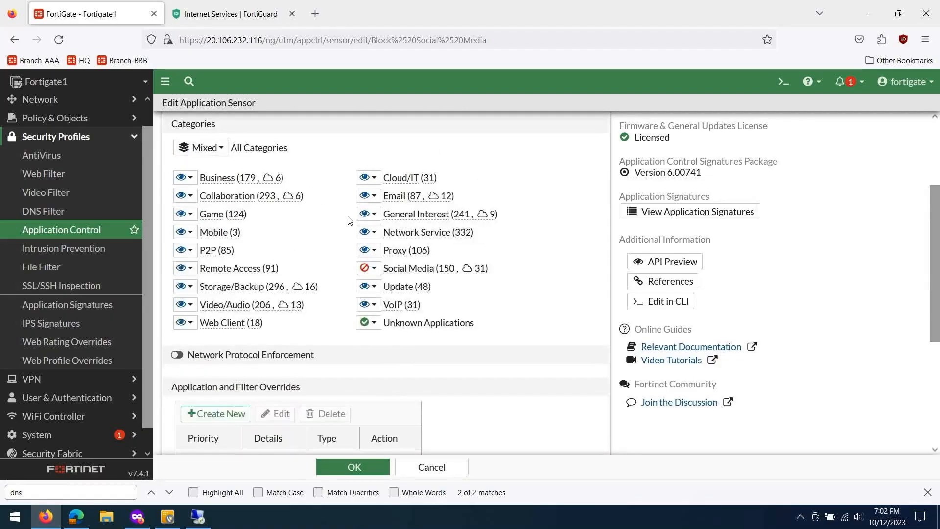
{"action": "scroll", "coordinate": [359, 244], "scroll_direction": "down", "scroll_amount": 2}
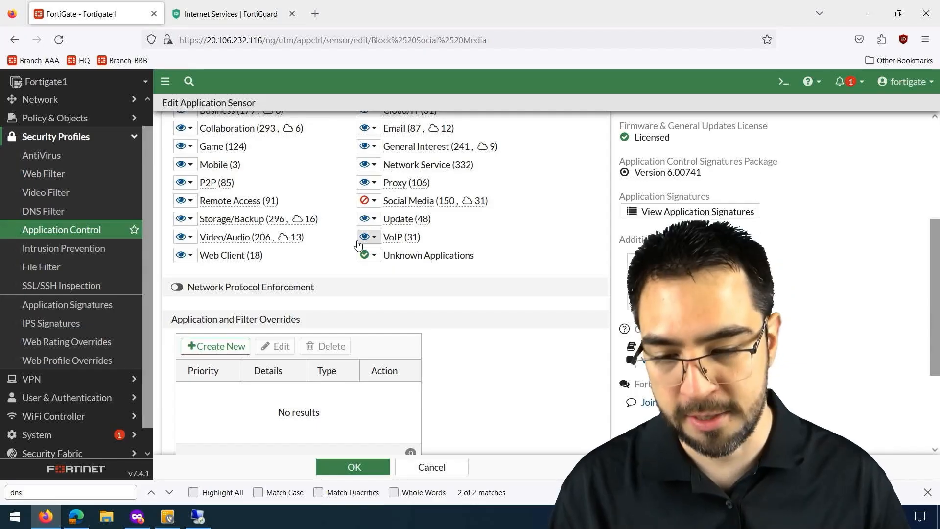
- Enable Network Protocol Enforcement and add a default network service for port 8080 enforcing HTTPS with violation action Monitor
{"action": "scroll", "coordinate": [236, 228], "scroll_direction": "down", "scroll_amount": 2}
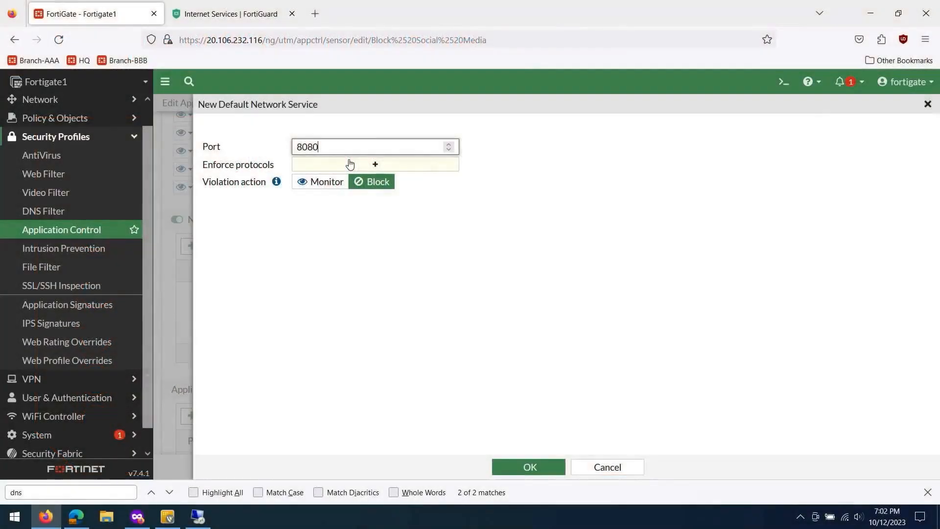
{"action": "left_click", "coordinate": [350, 163]}
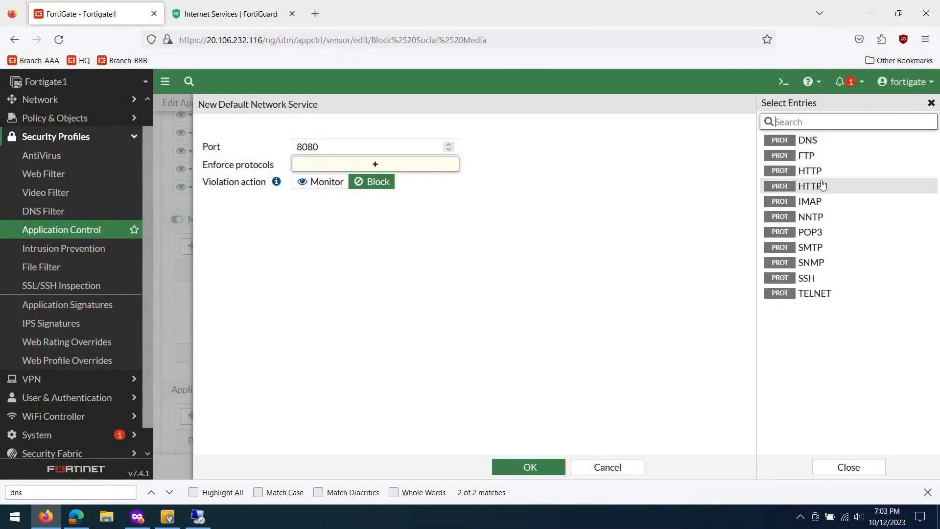
{"action": "left_click", "coordinate": [826, 186]}
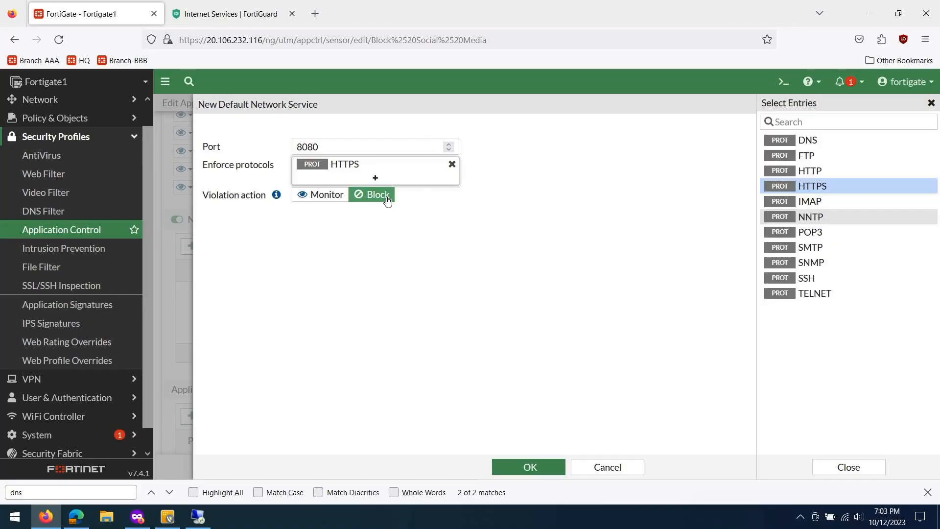
{"action": "left_click", "coordinate": [319, 195]}
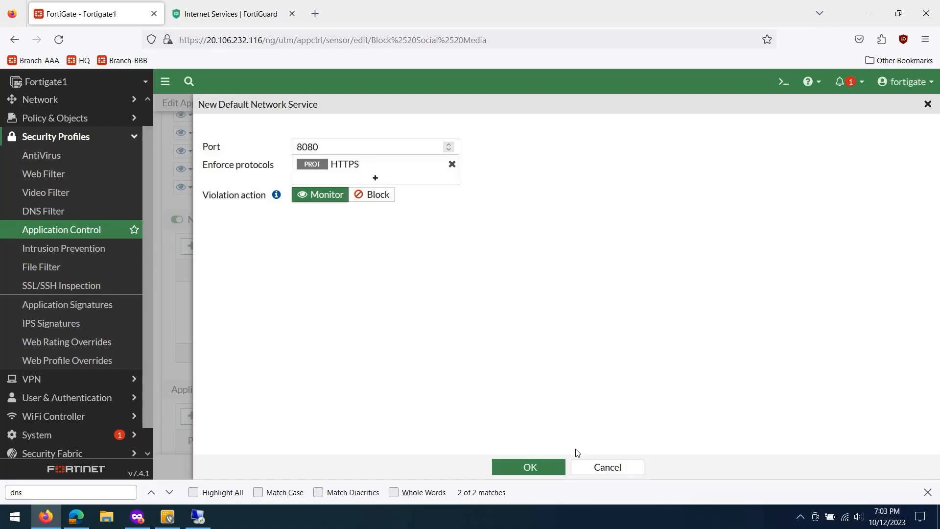
{"action": "left_click", "coordinate": [549, 468]}
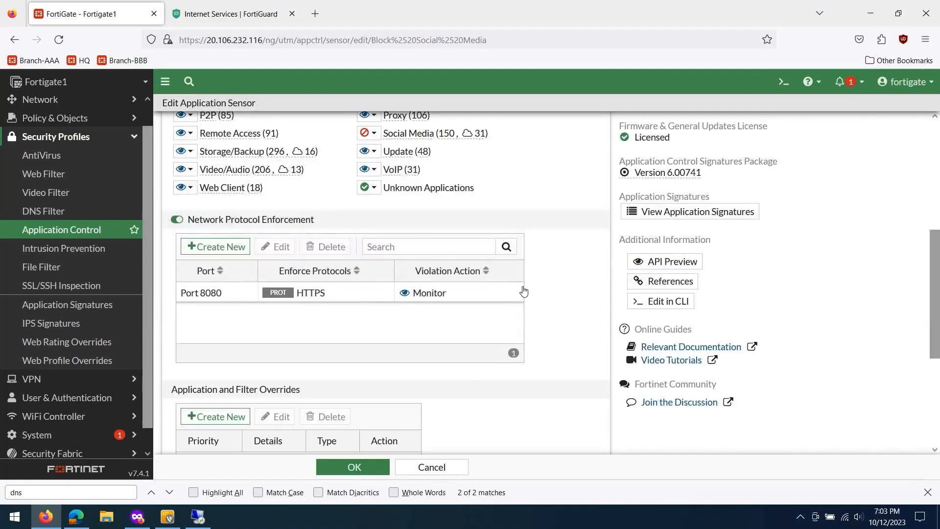